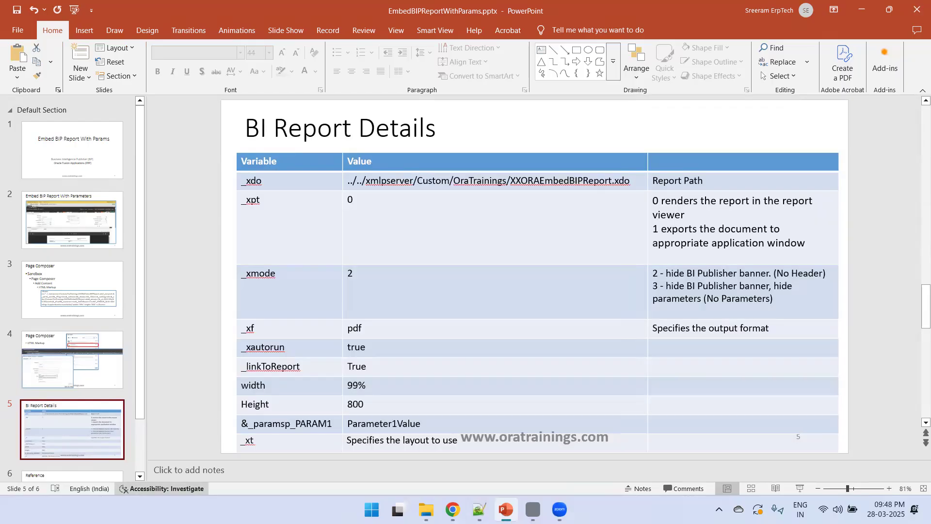
Step: Switch from the PowerPoint BI Report Details slide to the invoice page in Chrome
click(454, 508)
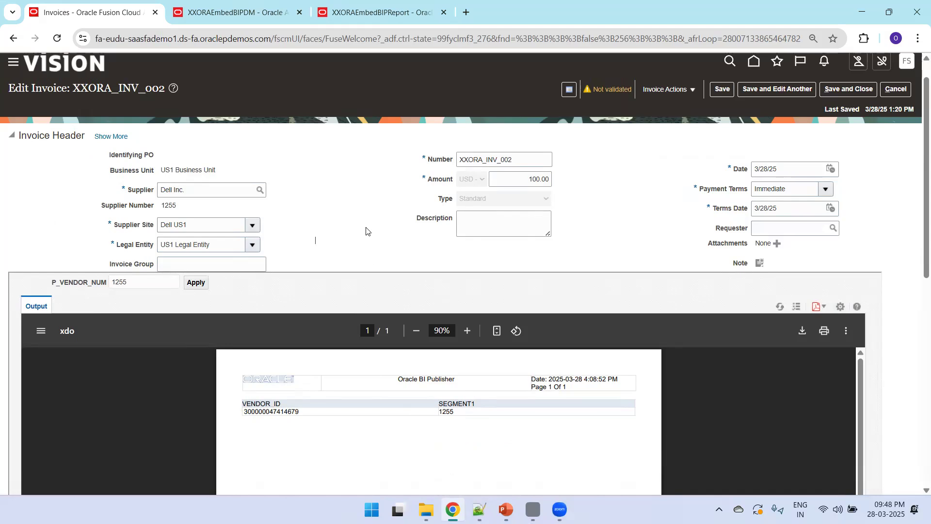
Step: Open the report's data model, then reload and run the report without a supplier filter
click(244, 12)
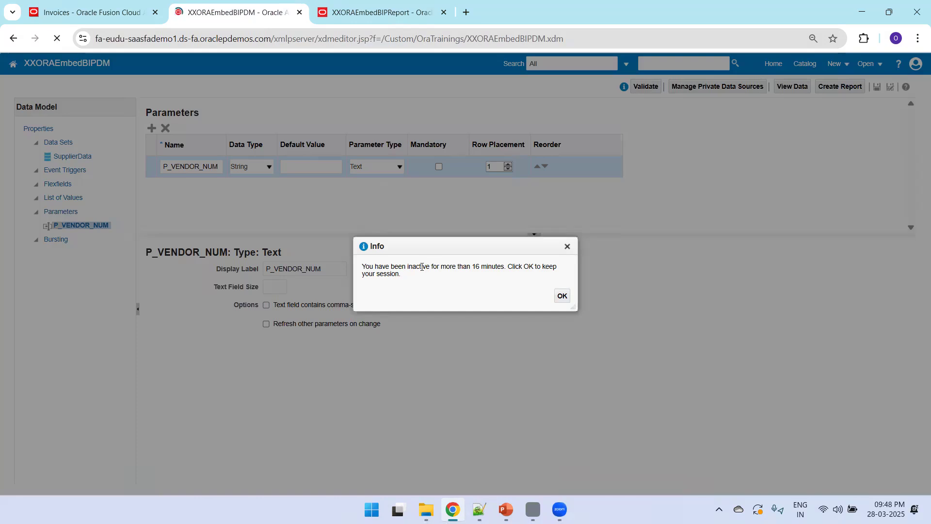
key(ctrl+Tab)
key(Return)
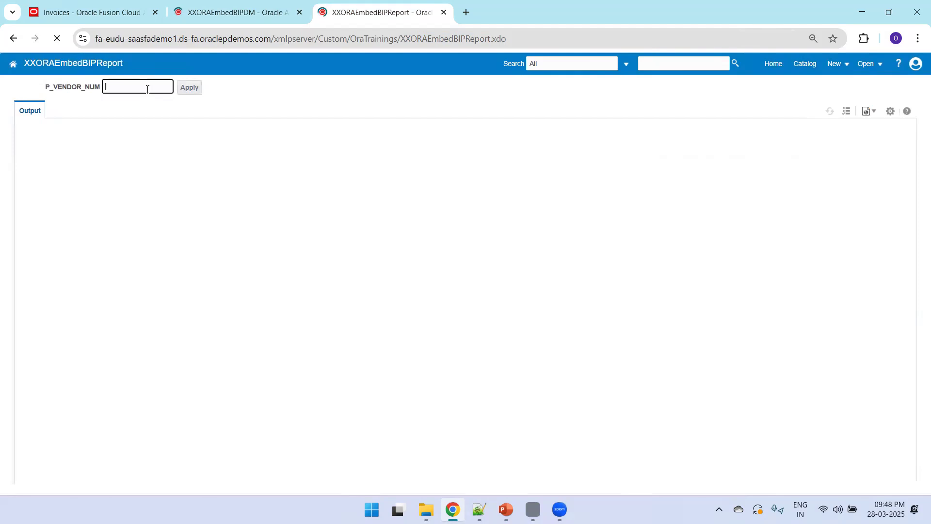
click(190, 87)
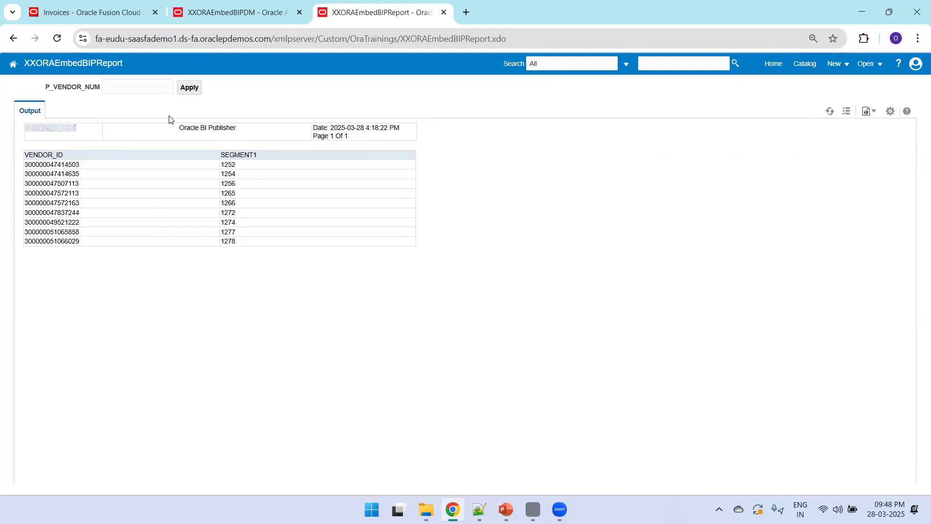
Step: Rerun the report with P_VENDOR_NUM 1252 and return to the invoice page
click(161, 92)
text(1252)
click(188, 90)
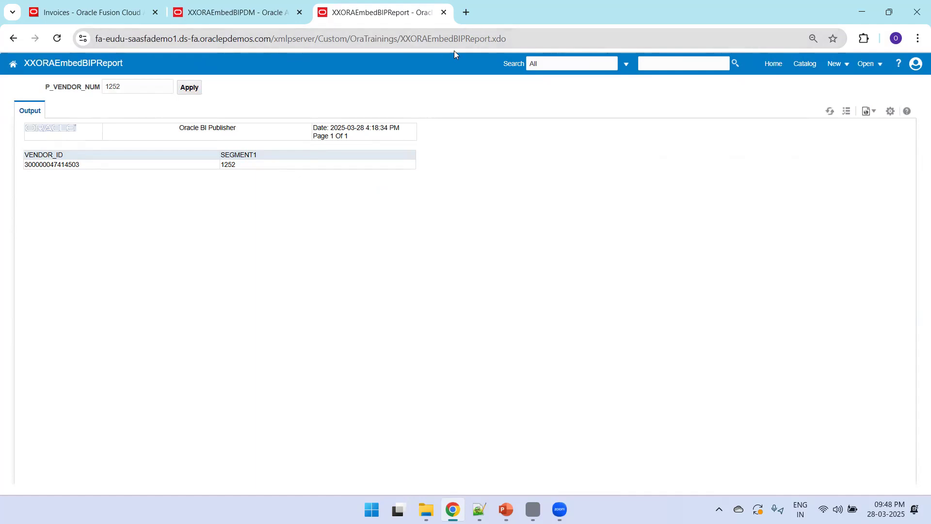
click(99, 14)
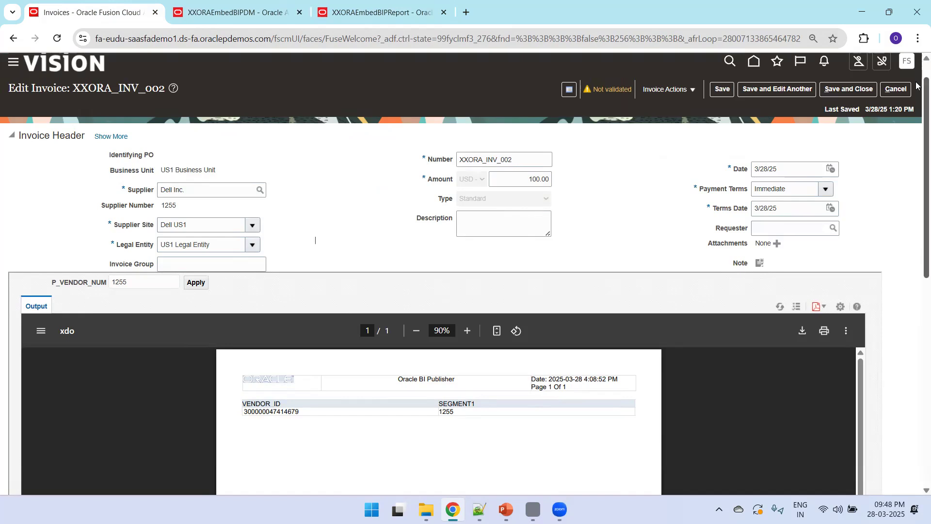
Step: Exit sandbox XXORAEmbed_BIP_REPORT_V2 from the sandbox bar menu, confirming with Yes
scroll(262, 82, up, 1)
click(110, 66)
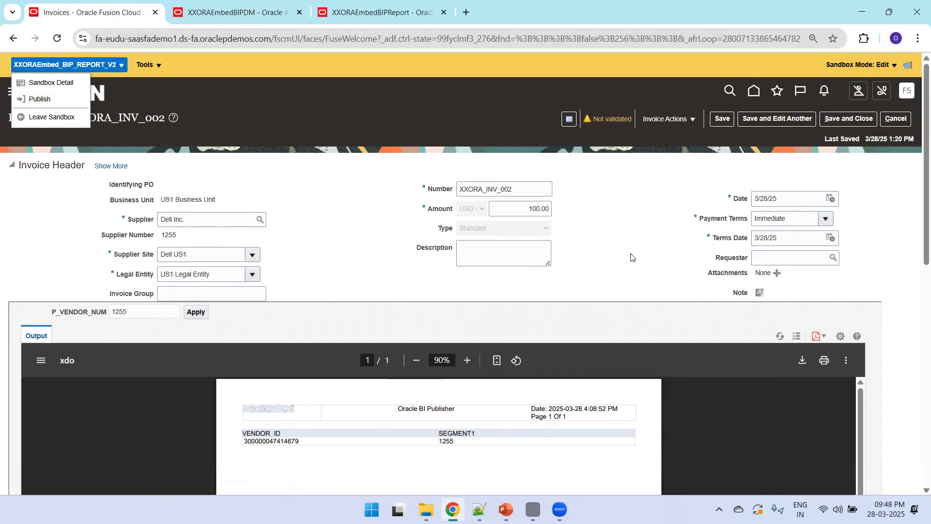
scroll(916, 257, down, 2)
scroll(916, 257, down, 1)
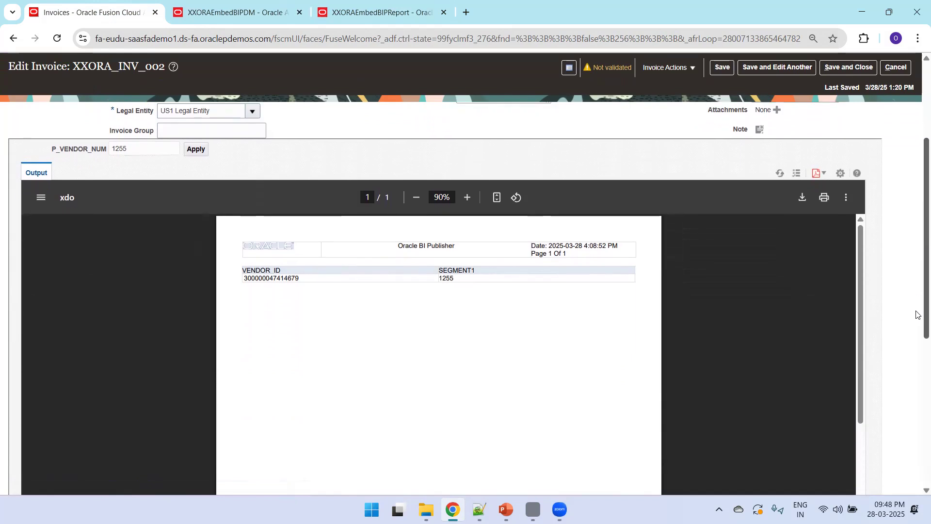
scroll(917, 291, up, 4)
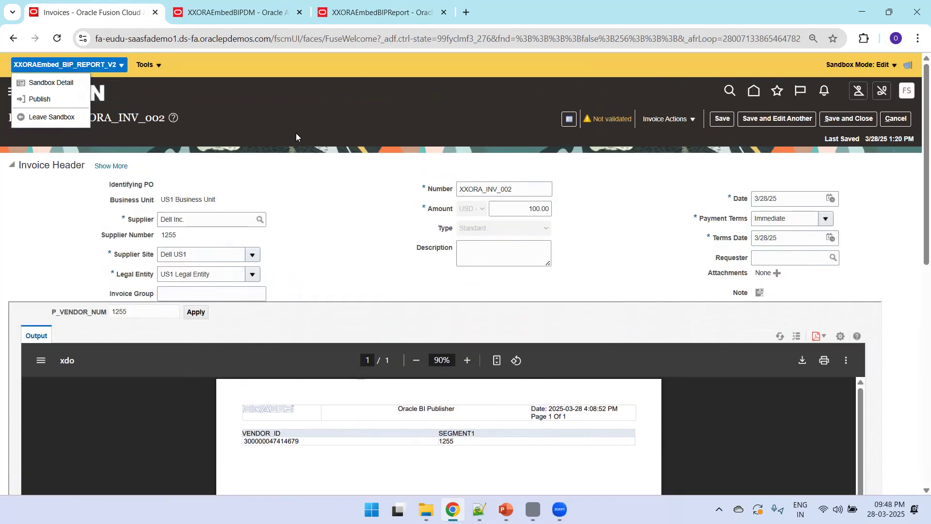
click(59, 117)
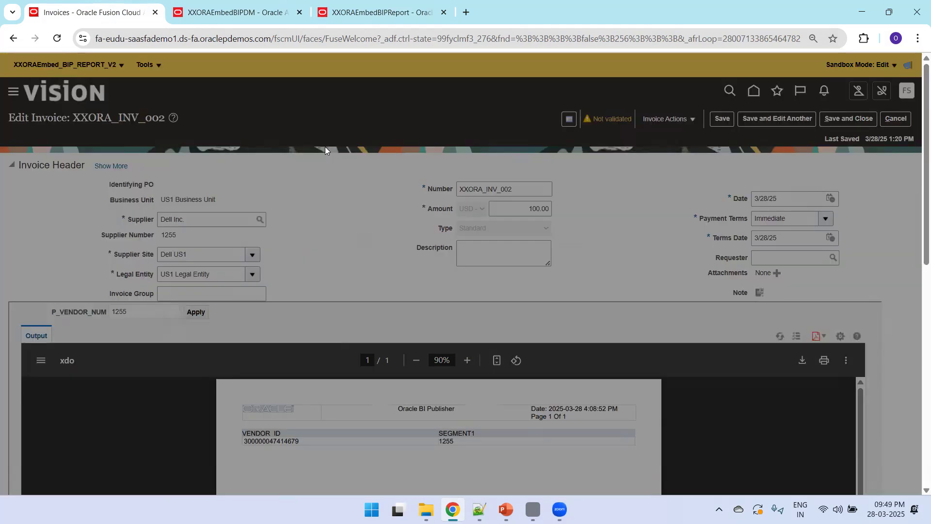
click(554, 290)
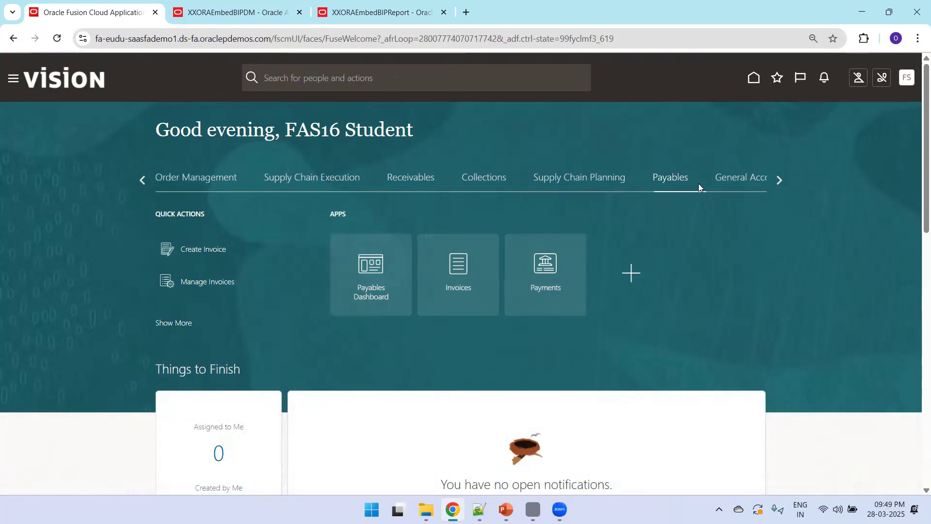
Step: From the Invoices workbench, start Edit Pages and begin creating a new sandbox
click(441, 276)
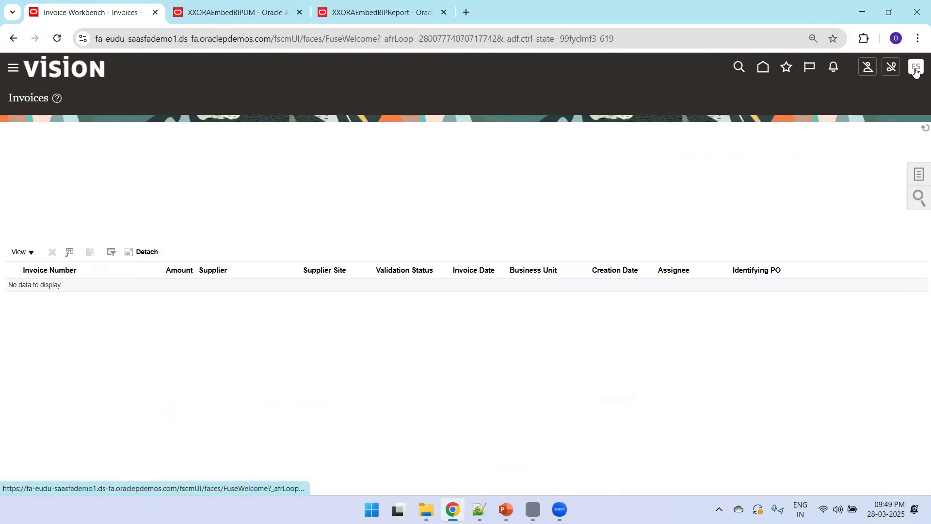
click(916, 67)
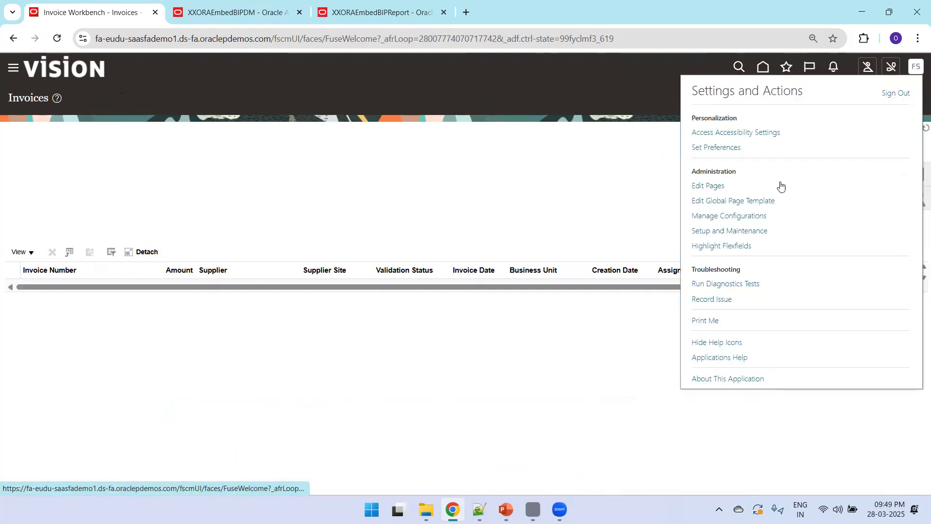
click(709, 187)
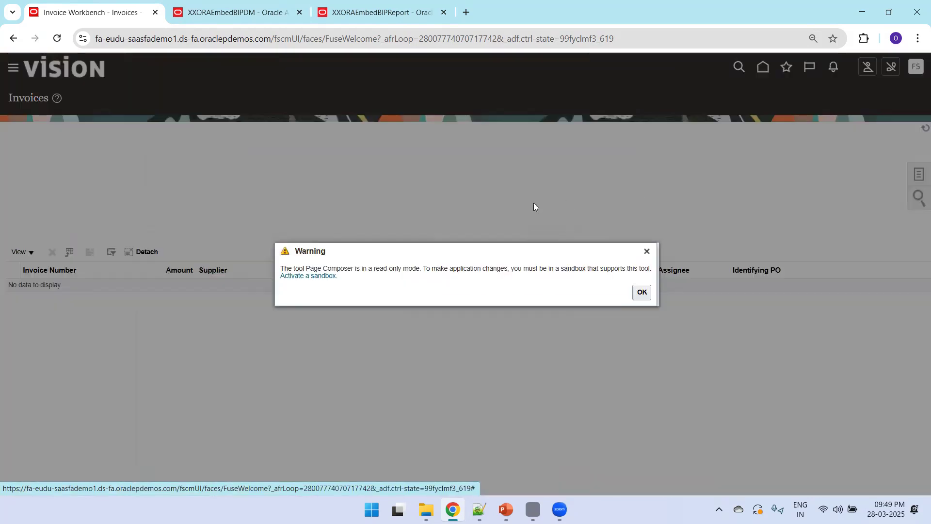
click(321, 277)
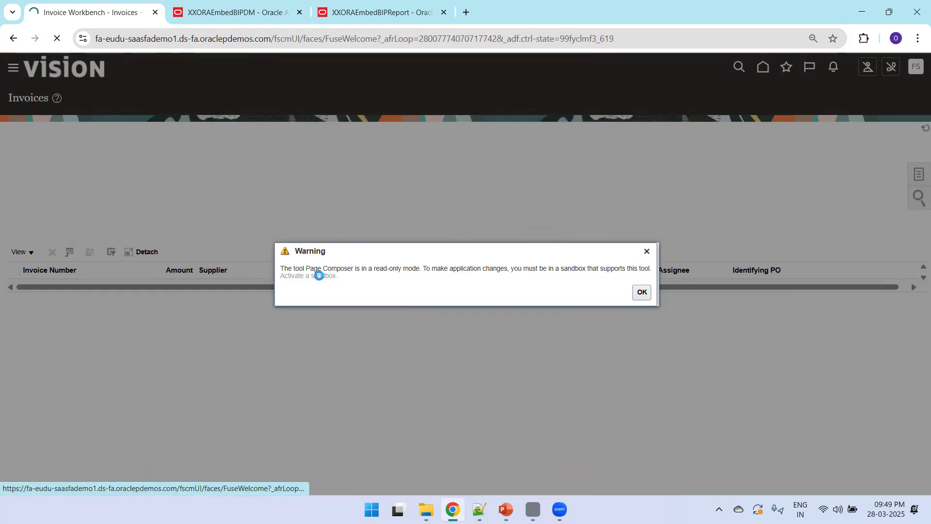
click(888, 145)
Step: Create and enter publishable sandbox XXORA_EmbedBIPReport_V3 with the Page Composer tool active
click(122, 128)
text(XXORA_EmbedB)
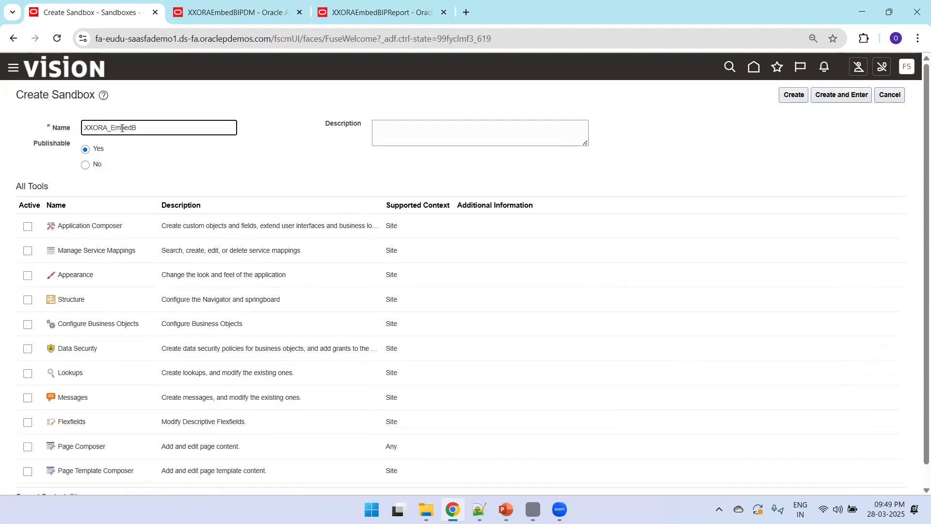
text(IPReport_V3)
key(ctrl+f)
text(page)
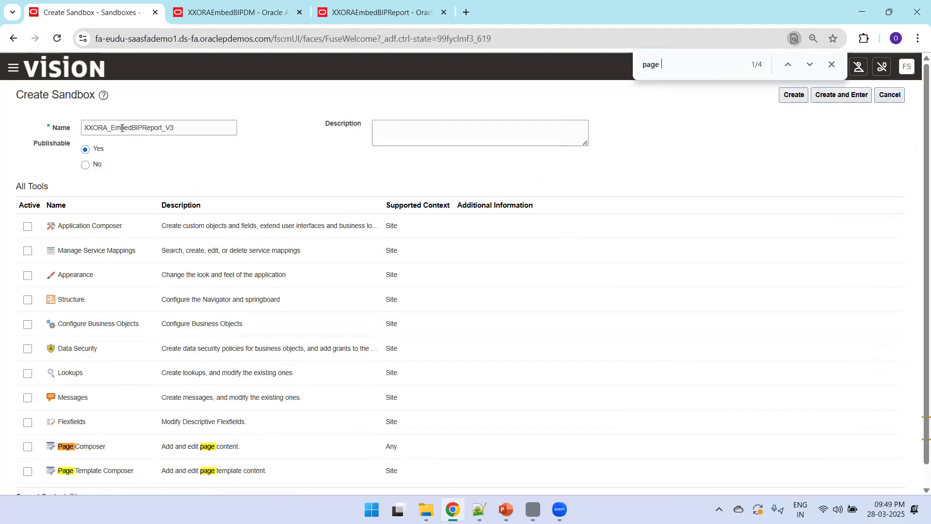
click(27, 446)
click(846, 96)
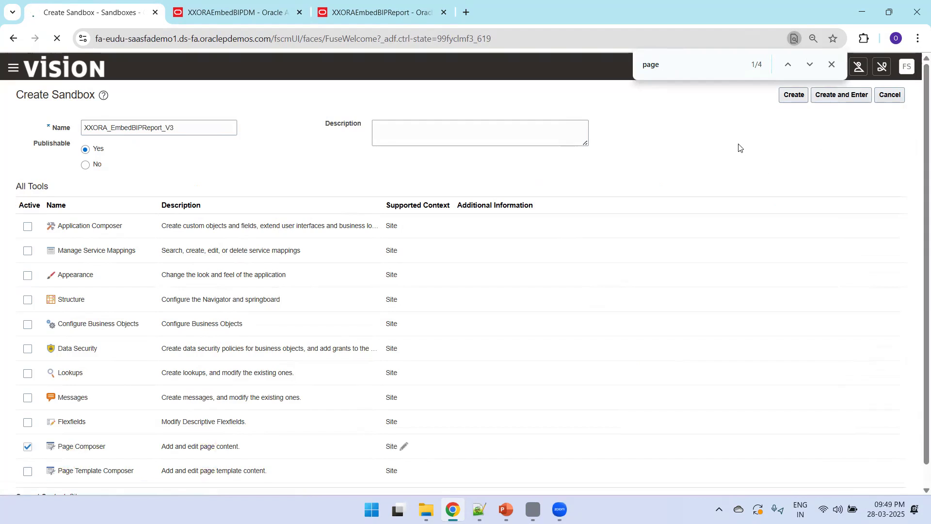
click(831, 66)
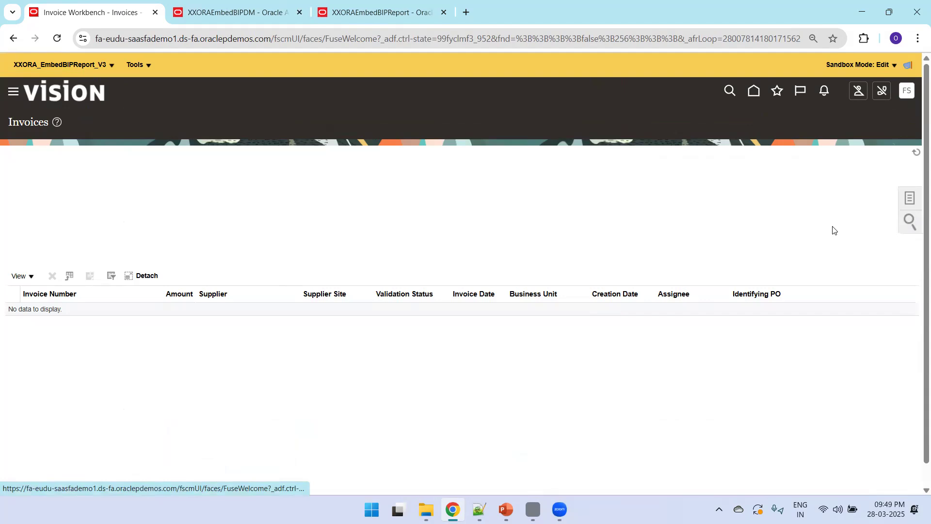
Step: Search invoice number XXORA, open XXORA_INV_002, and launch Page Composer on it
click(910, 221)
click(806, 170)
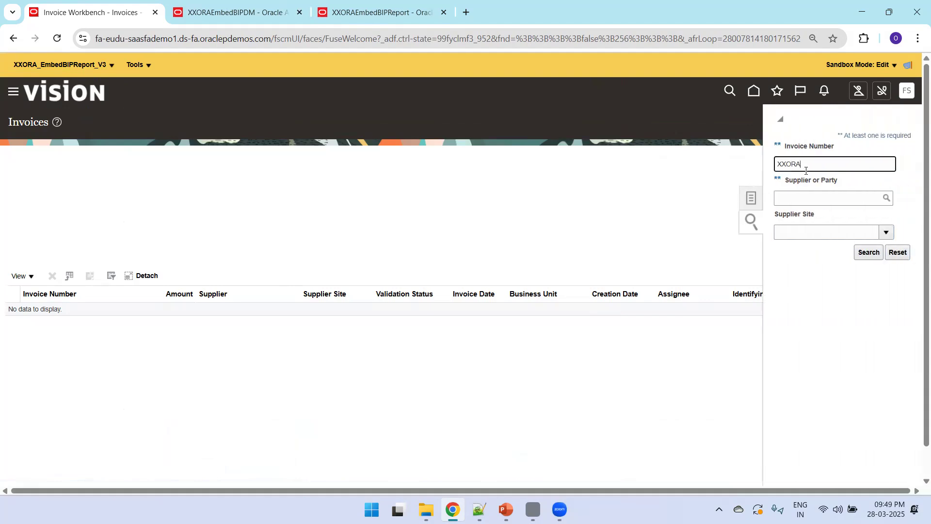
key(Return)
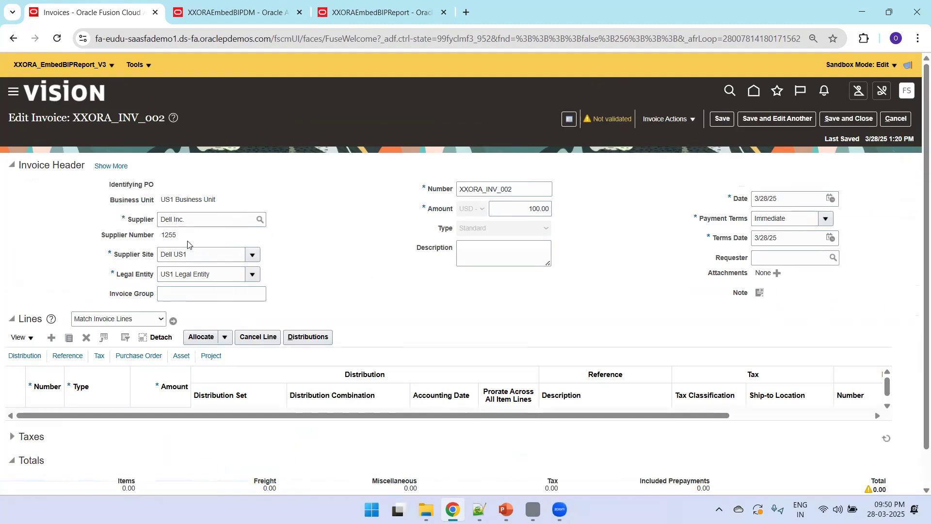
click(140, 66)
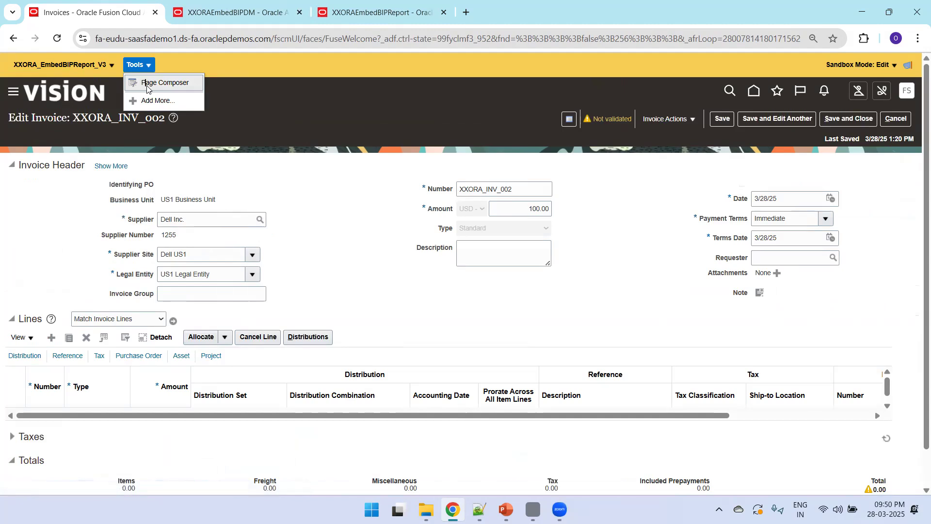
click(146, 83)
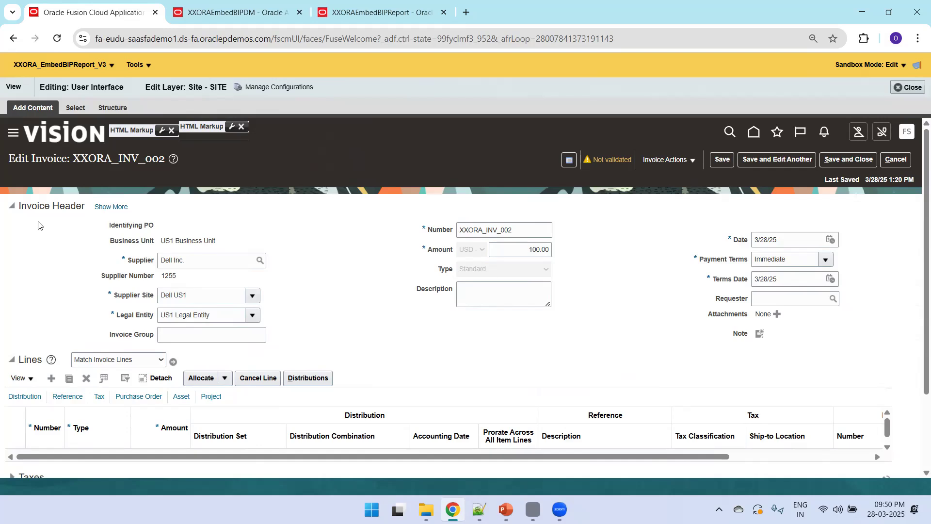
Step: Switch Page Composer to the structure view and accept editing the shared component
click(121, 108)
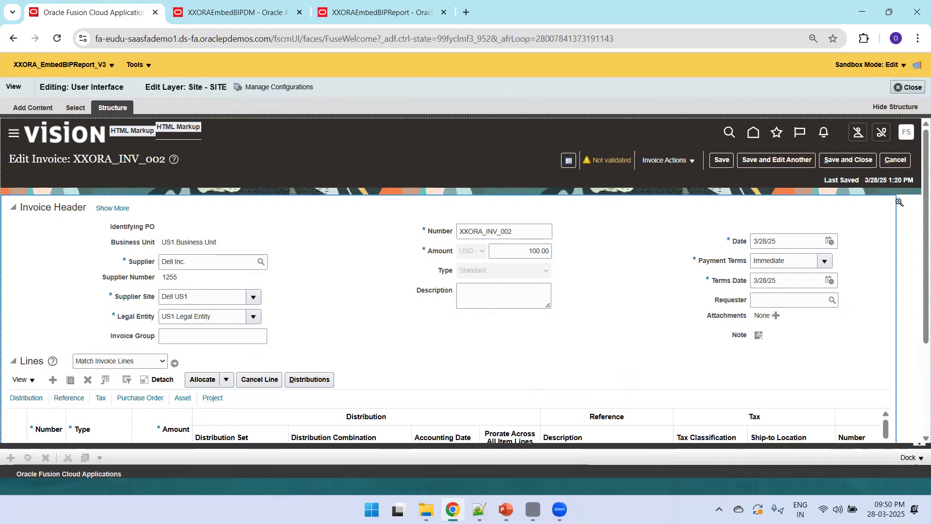
click(897, 201)
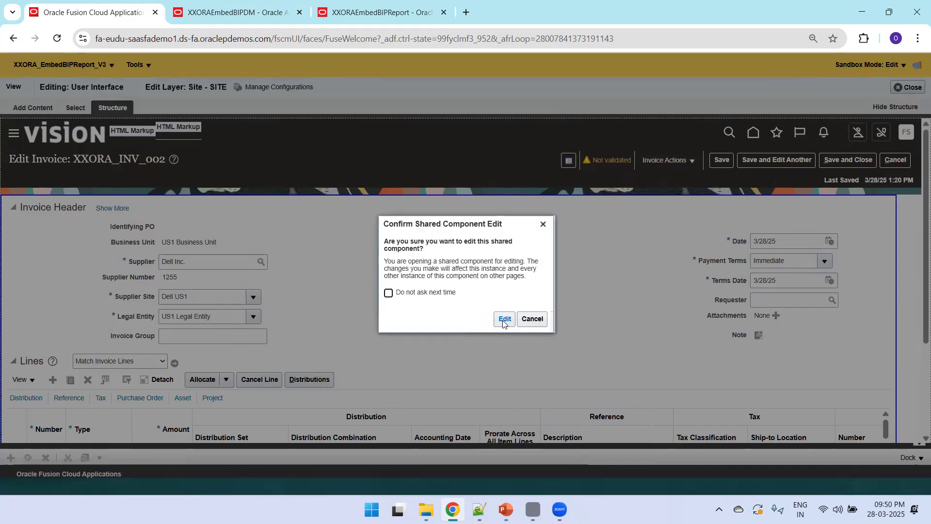
click(504, 320)
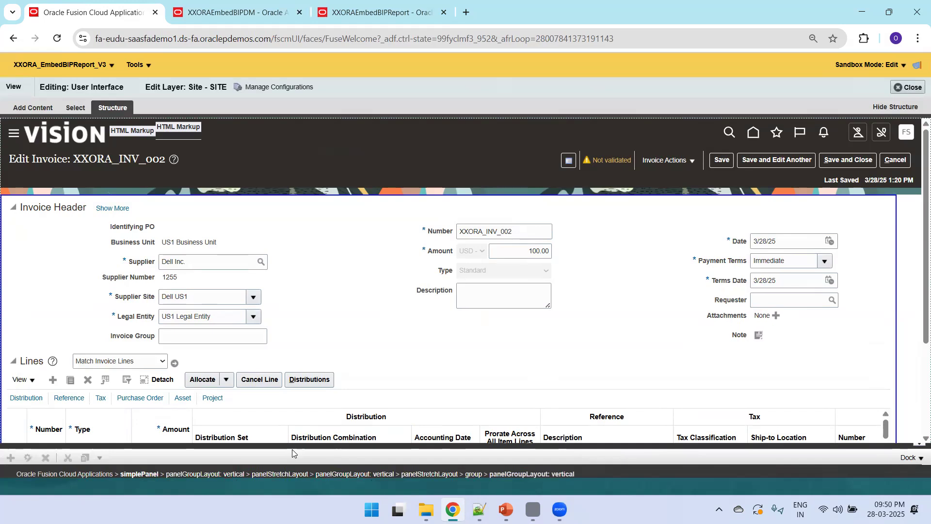
Step: Enlarge the component tree and select the panelGroupLayout containing the Invoice Header
drag(291, 449, 291, 349)
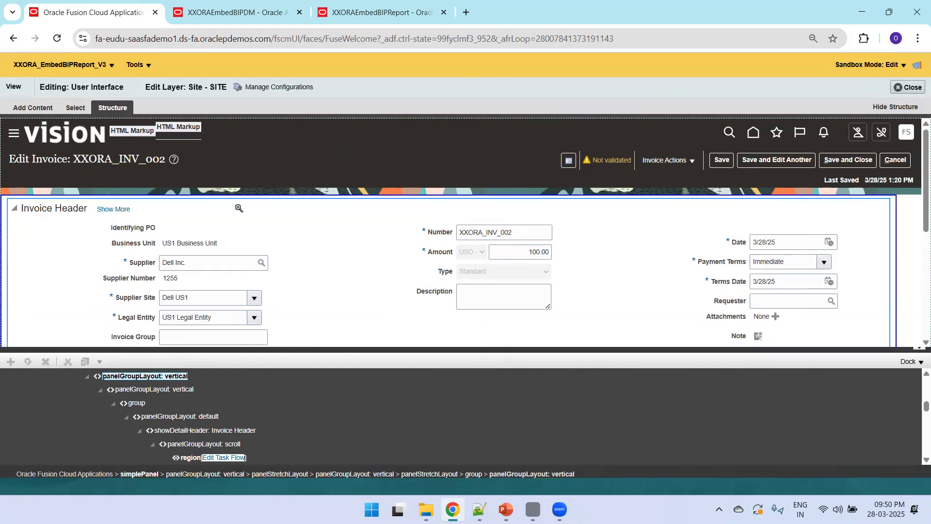
click(239, 207)
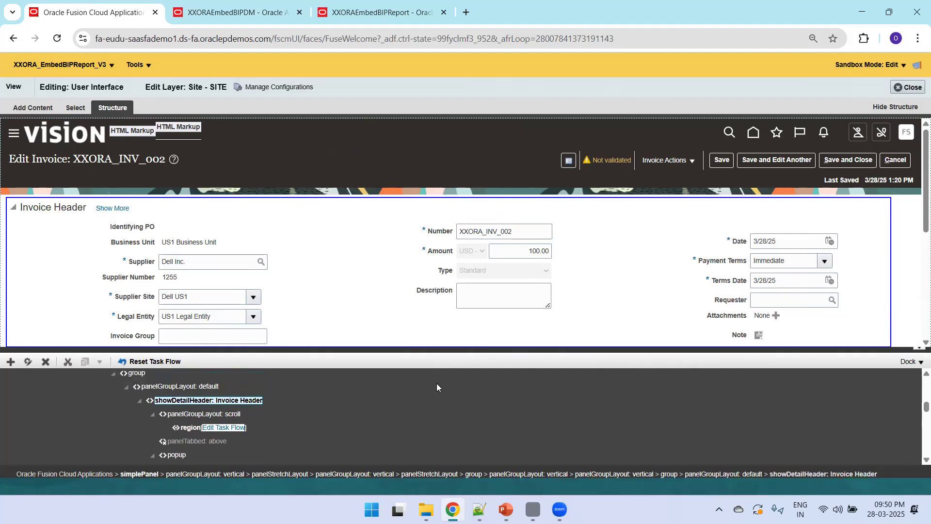
click(179, 386)
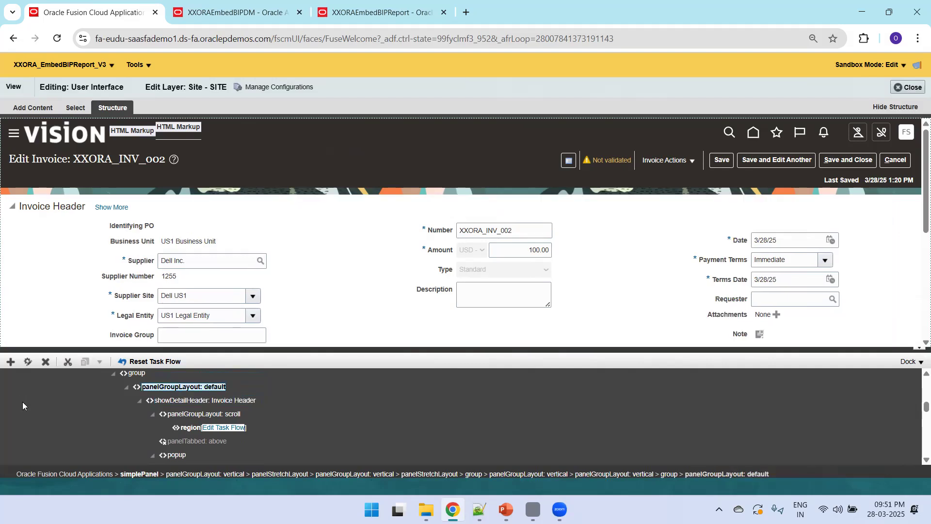
Step: Add an HTML Markup component from Components into the Invoice Header's layout
click(10, 366)
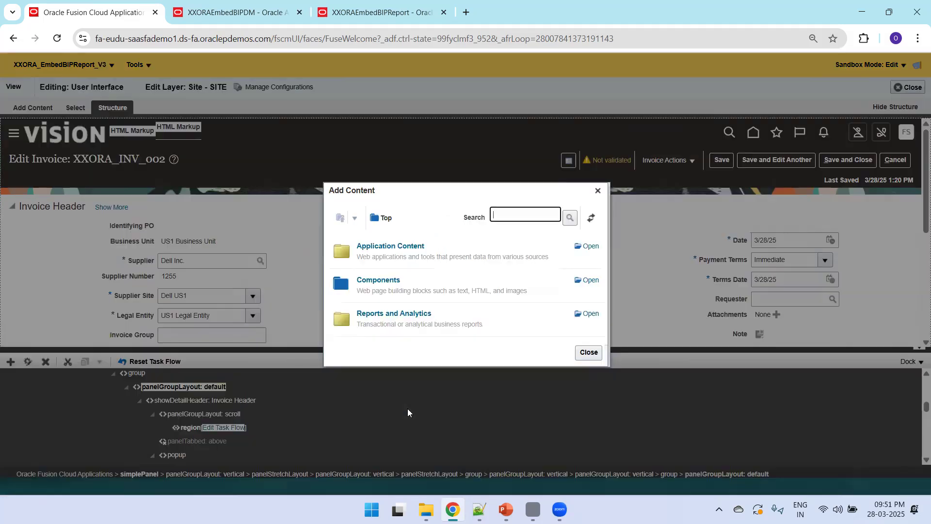
click(589, 282)
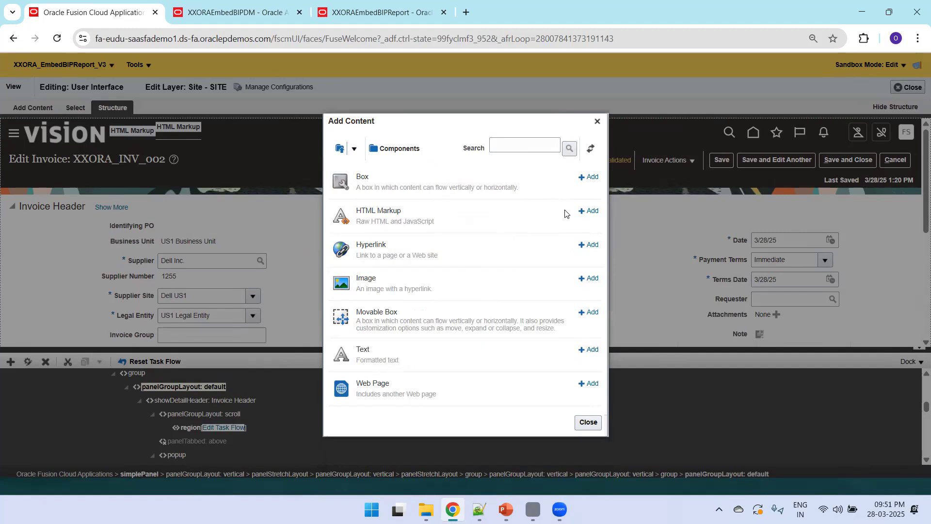
click(587, 211)
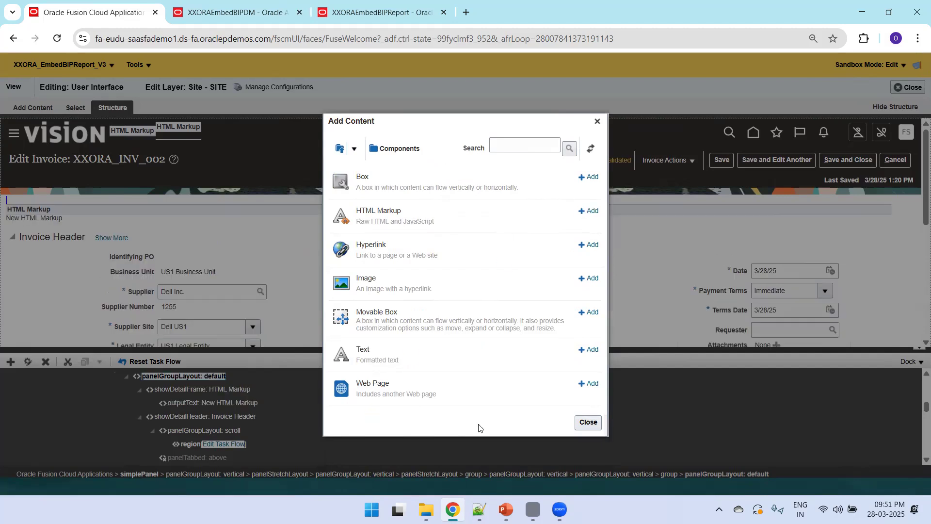
click(588, 423)
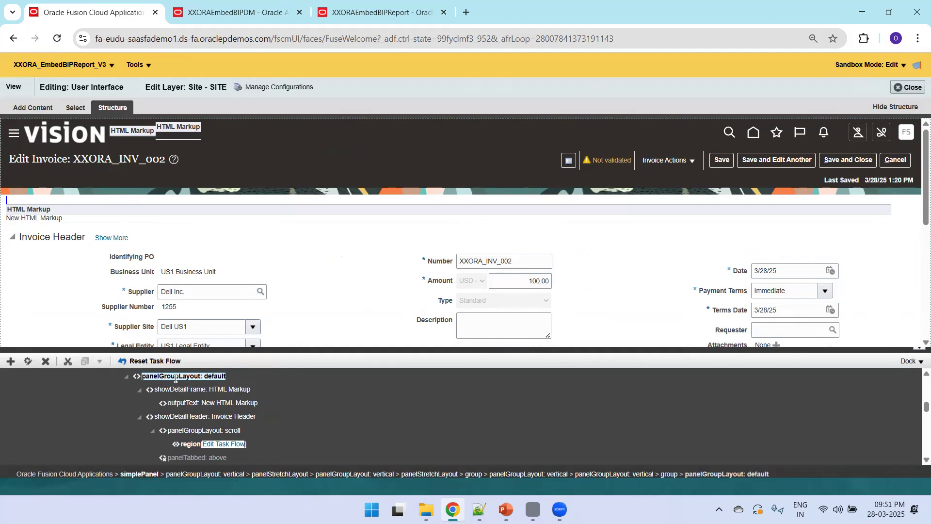
click(27, 361)
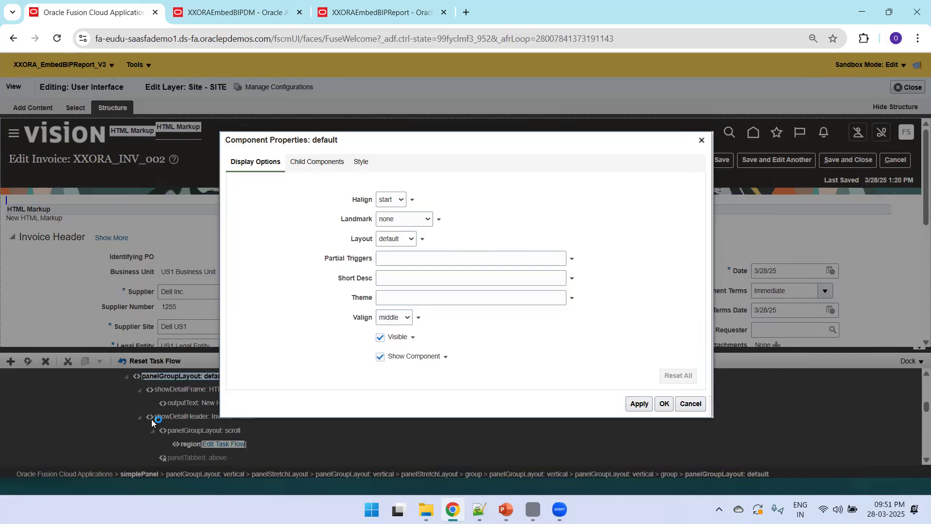
Step: In Child Components, move HTML Markup one position down below the Invoice Header, then apply and confirm
click(302, 162)
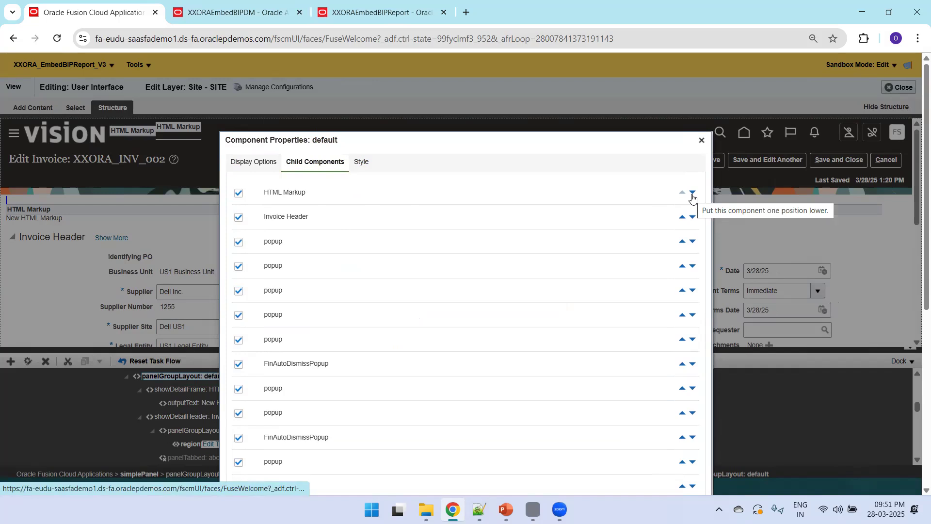
click(693, 192)
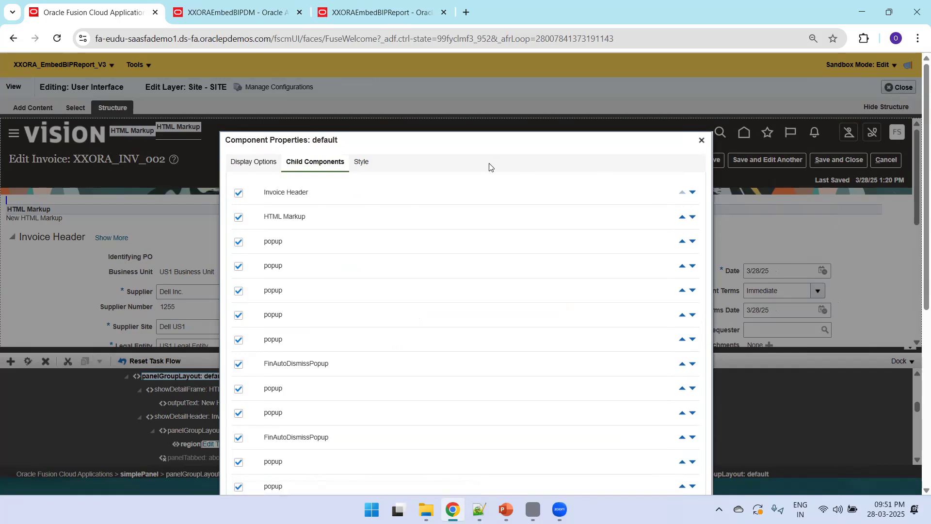
key(ctrl+a)
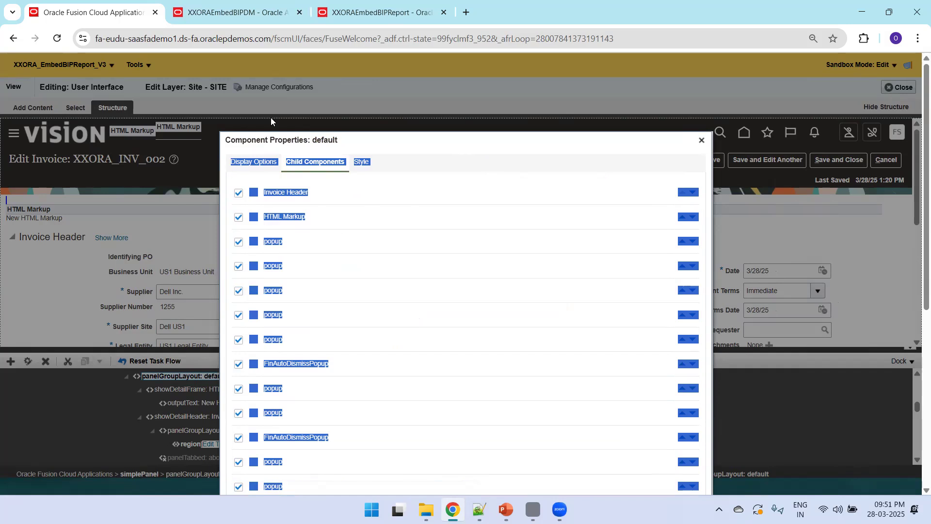
drag(416, 141, 263, 87)
key(F11)
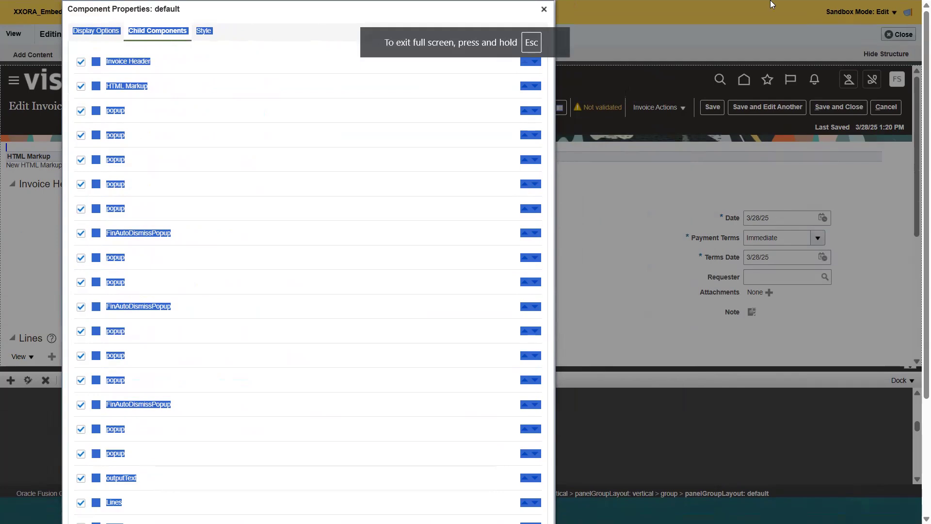
click(543, 443)
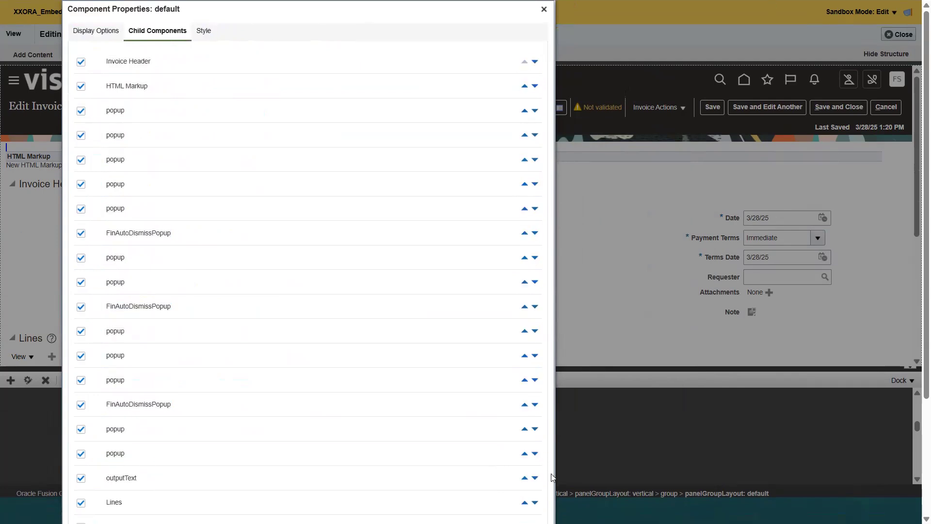
key(ctrl+minus)
key(ctrl+minus)
key(ctrl+minus)
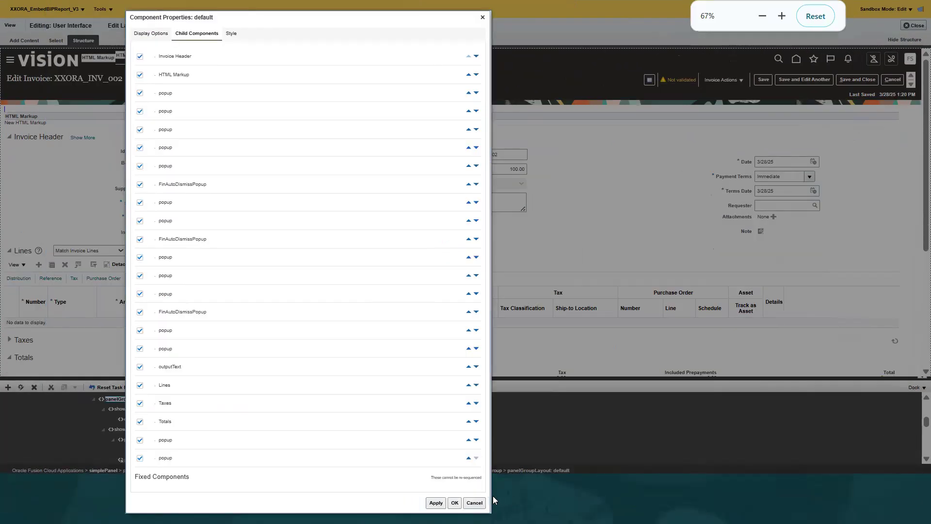
click(436, 502)
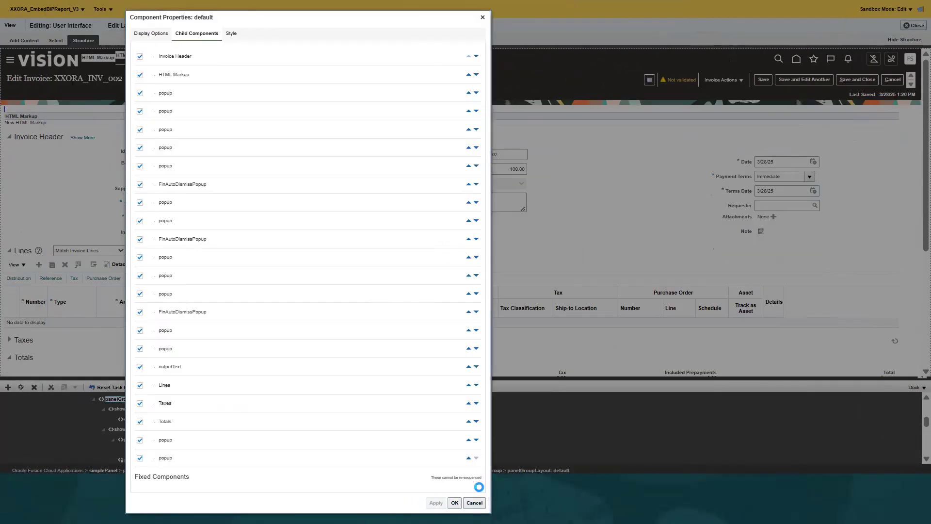
key(ctrl+plus)
key(ctrl+plus)
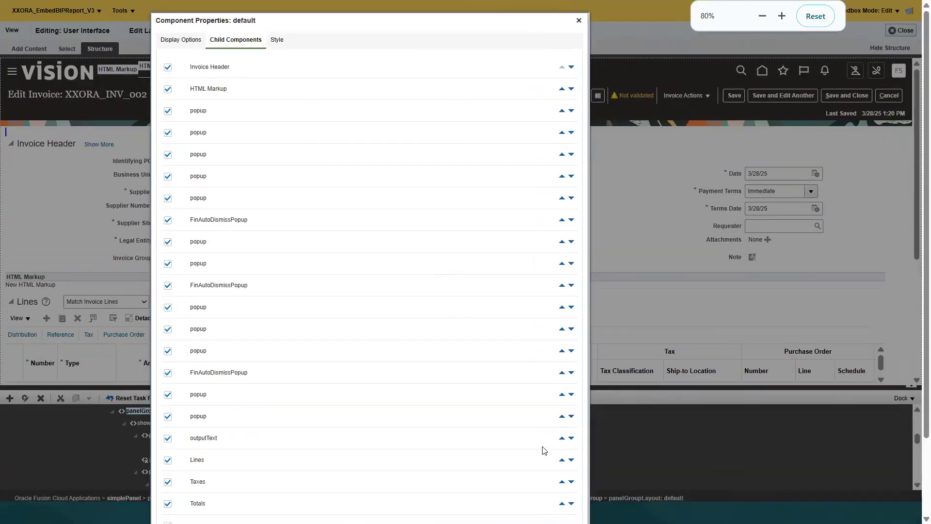
key(ctrl+plus)
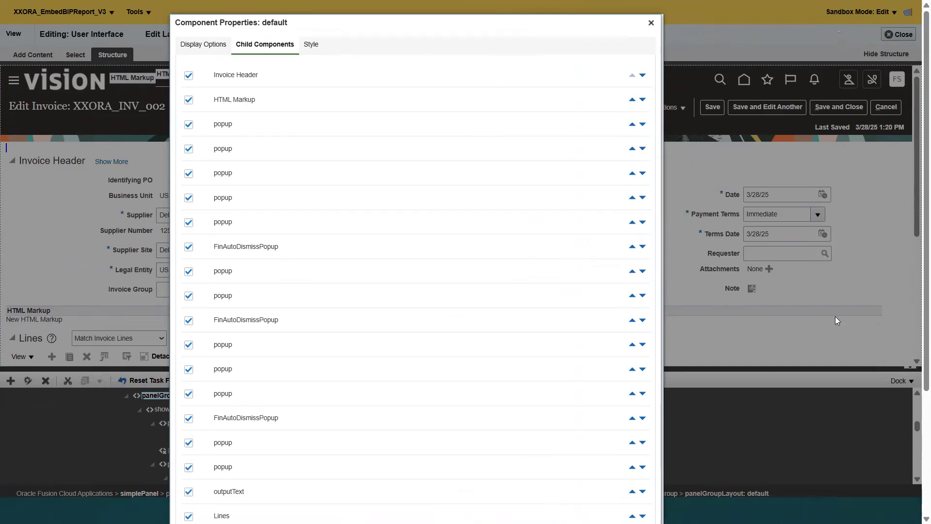
scroll(917, 504, down, 5)
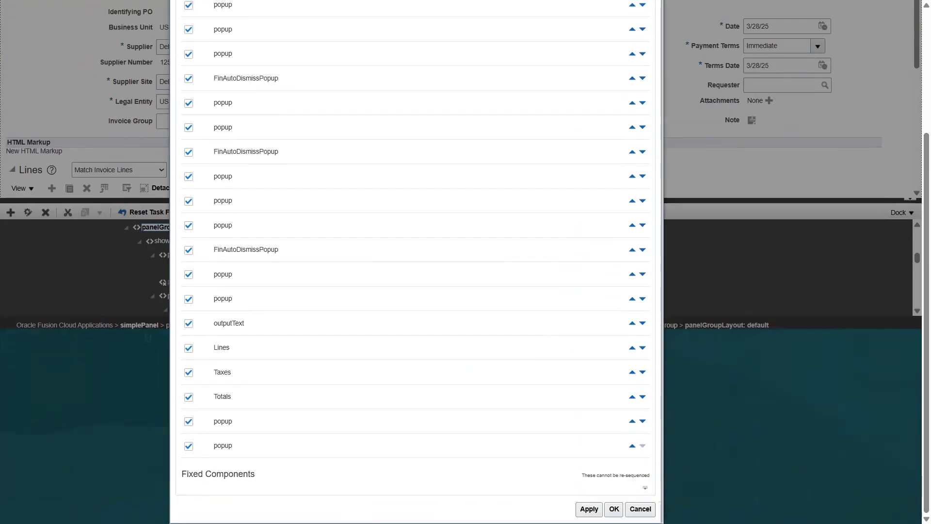
key(Return)
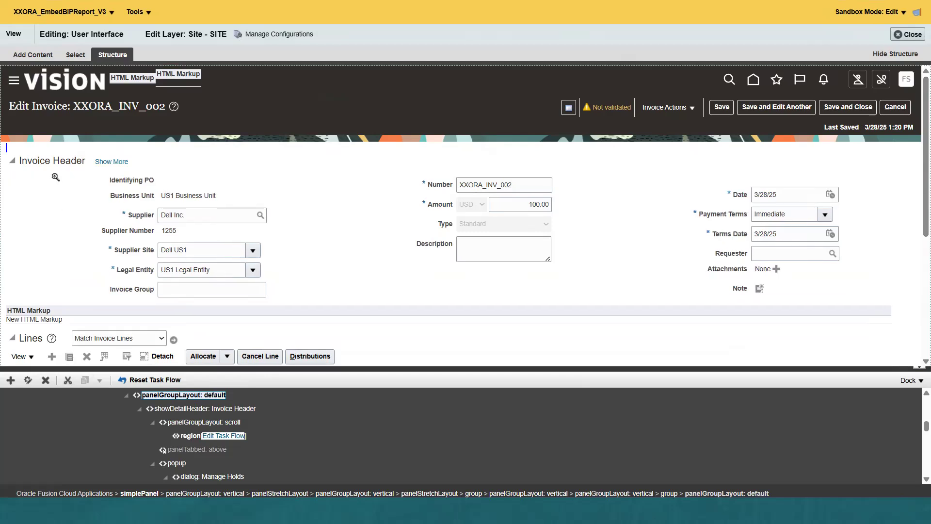
Step: Open the New HTML Markup component's properties, then switch to the EmbedBIPWithParams.txt notes
click(34, 322)
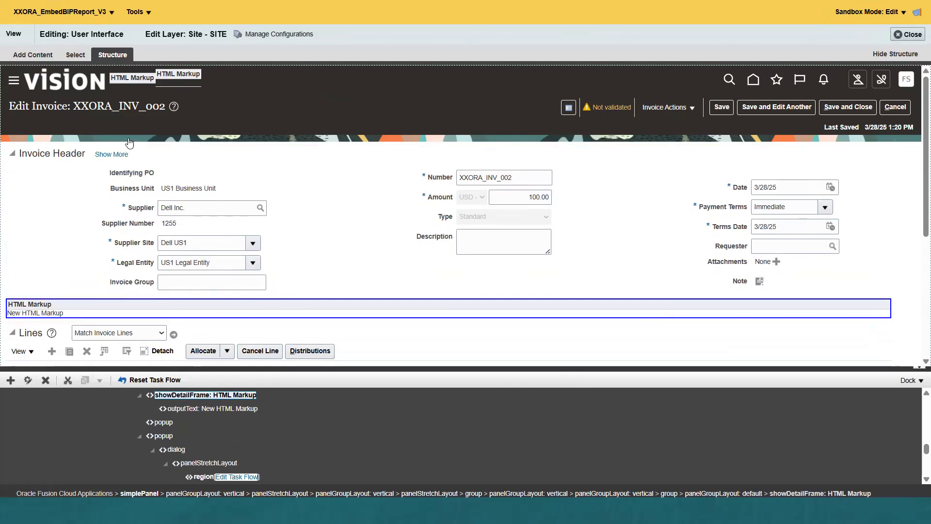
click(20, 56)
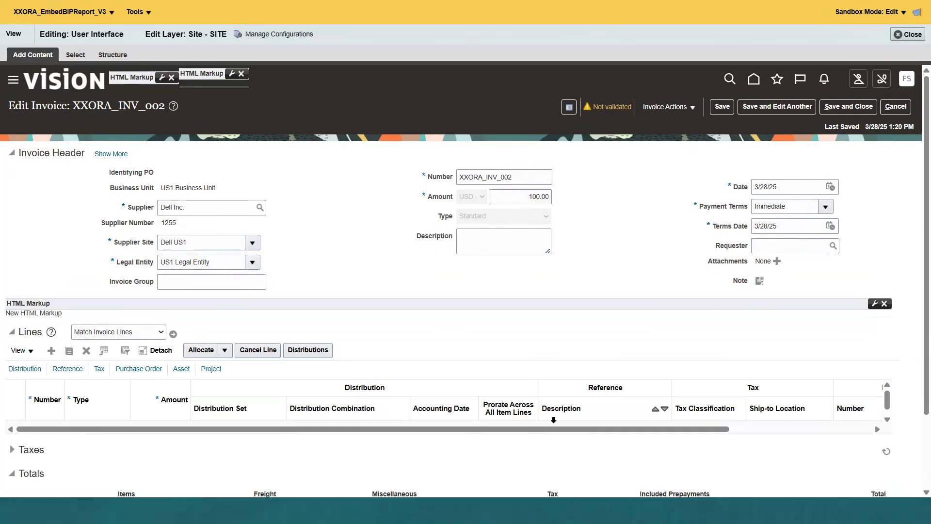
click(873, 305)
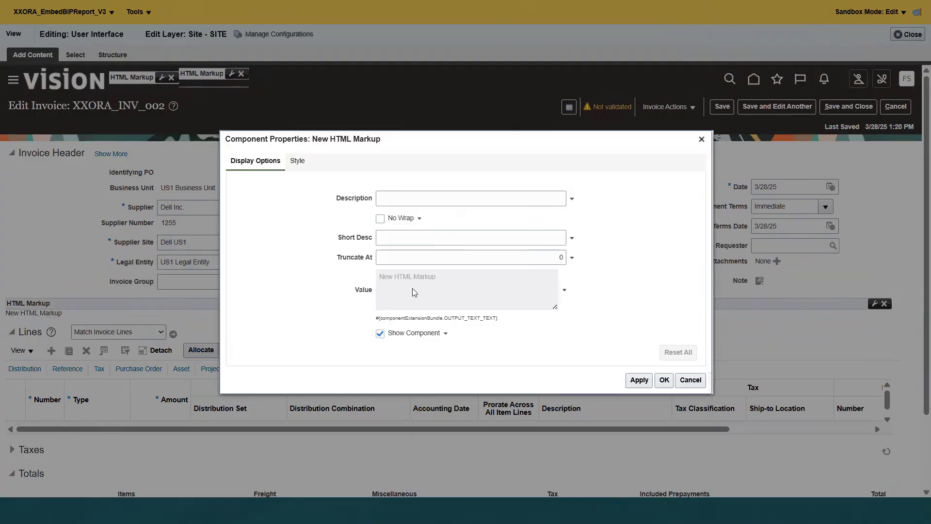
key(F11)
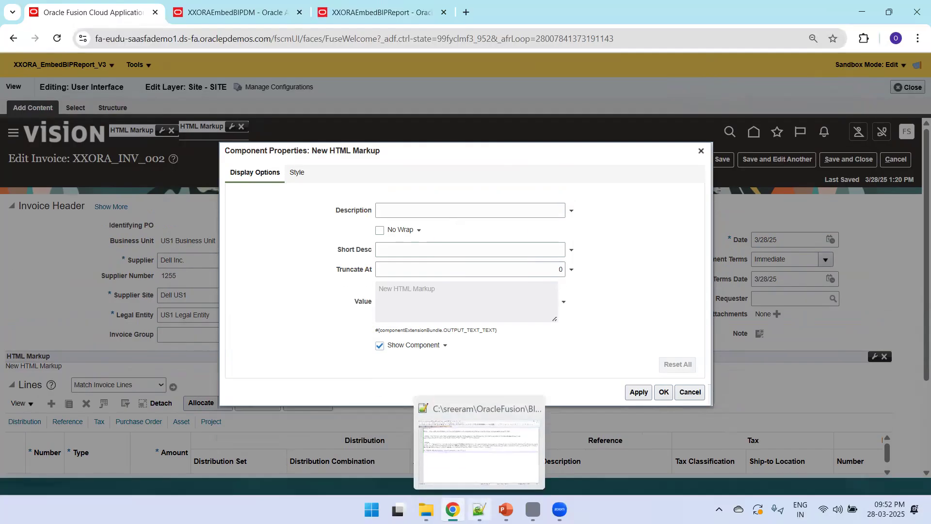
click(479, 509)
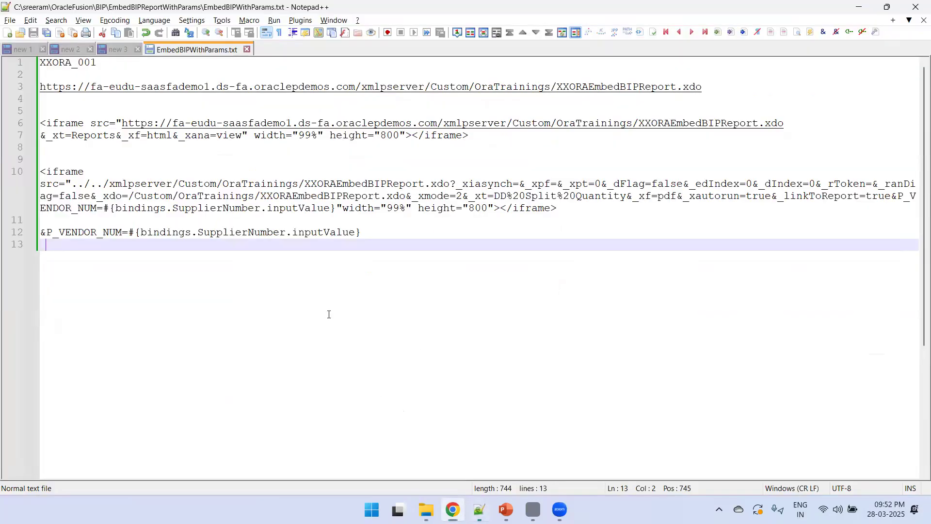
Step: Add a blank line after the iframe code, then review its tag, src, _xdo path and supplier-number binding
click(593, 211)
key(Return)
key(Return)
key(Return)
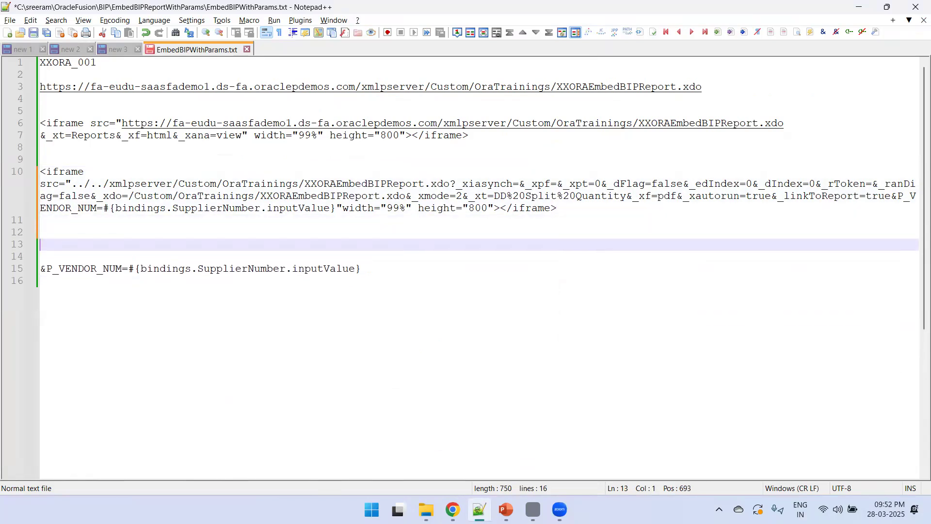
double_click(71, 171)
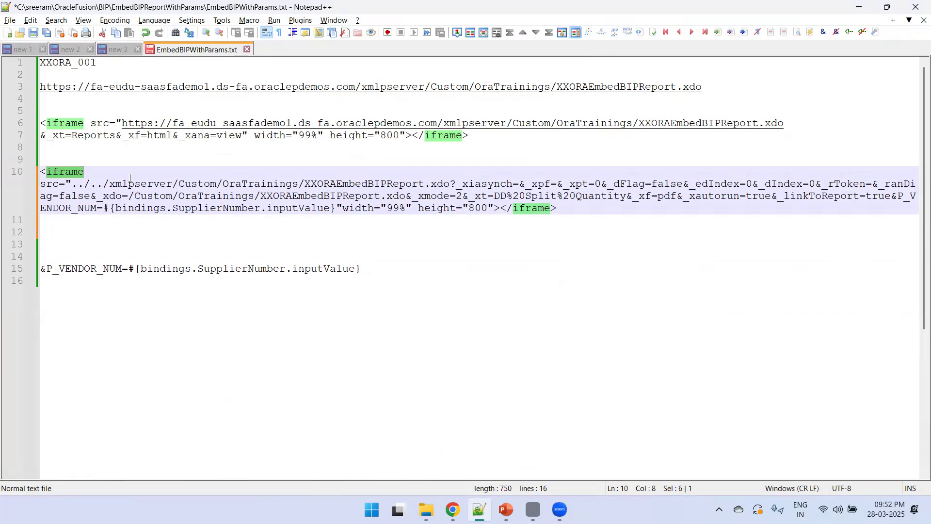
double_click(48, 184)
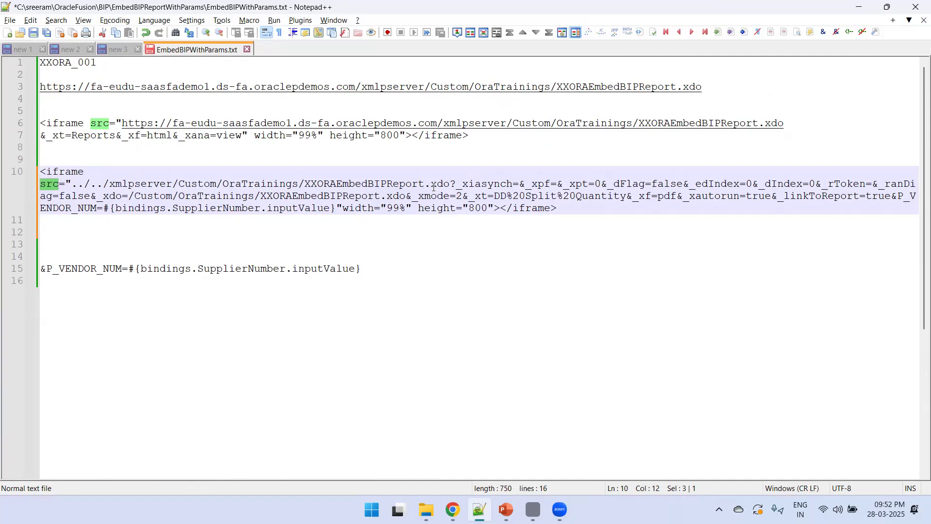
double_click(112, 197)
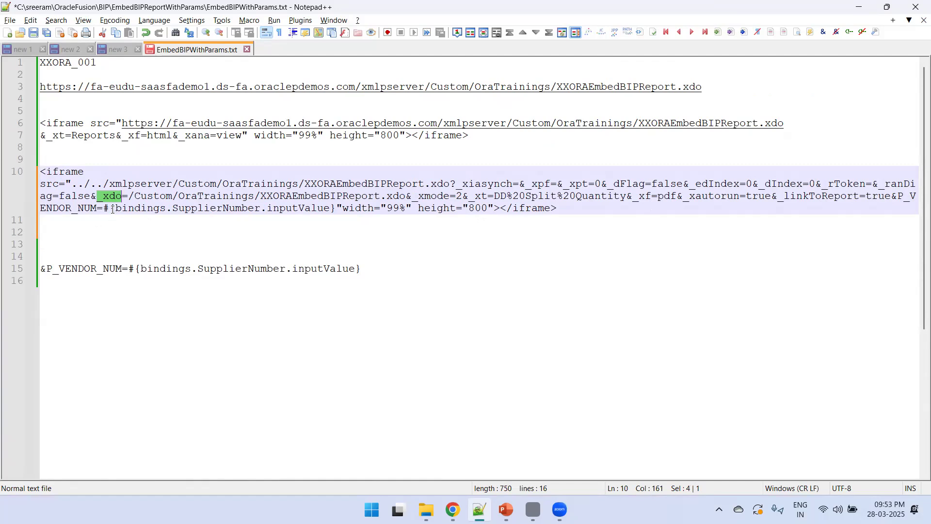
drag(103, 207, 339, 206)
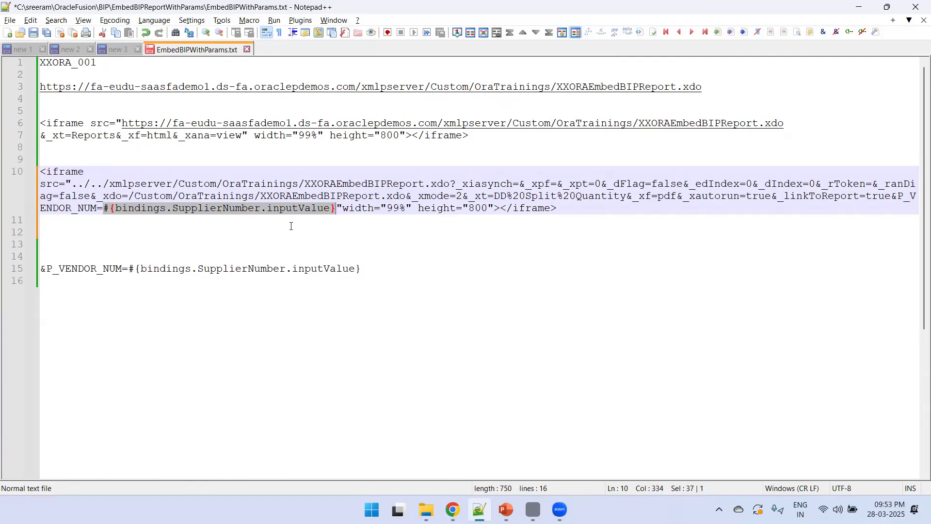
Step: Change the line 10 iframe height from 800 to 300, save, and select the whole iframe line
double_click(485, 207)
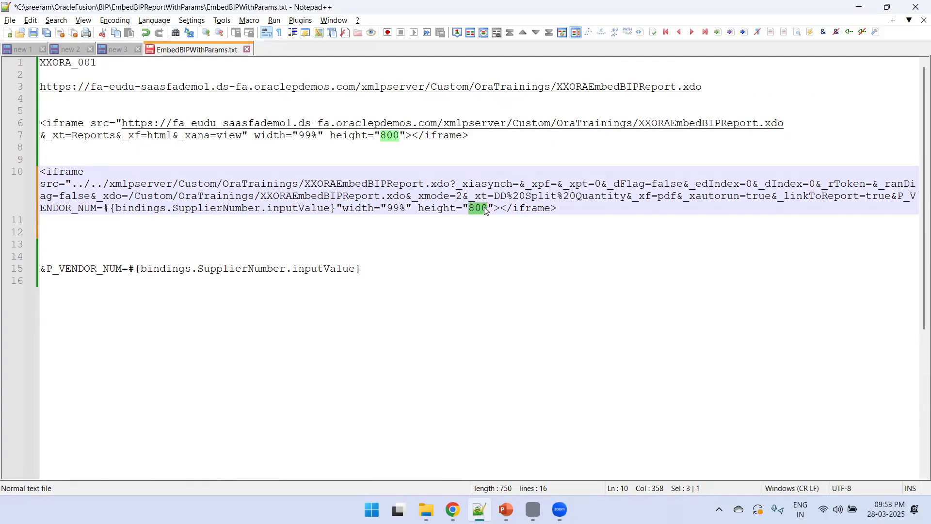
text(300)
key(ctrl+s)
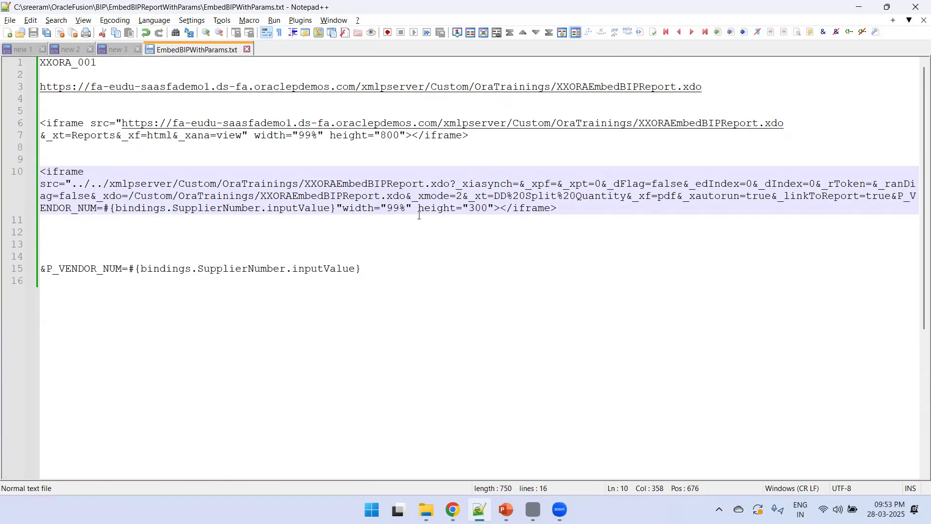
drag(571, 205, 32, 174)
key(alt+Tab)
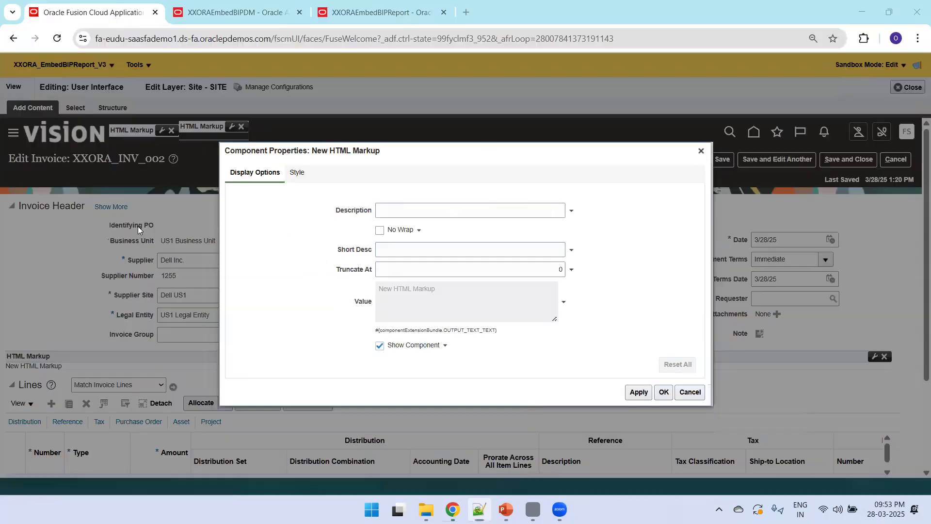
Step: Replace the HTML Markup Value expression with the copied iframe code in Expression Builder, then apply and confirm
click(563, 302)
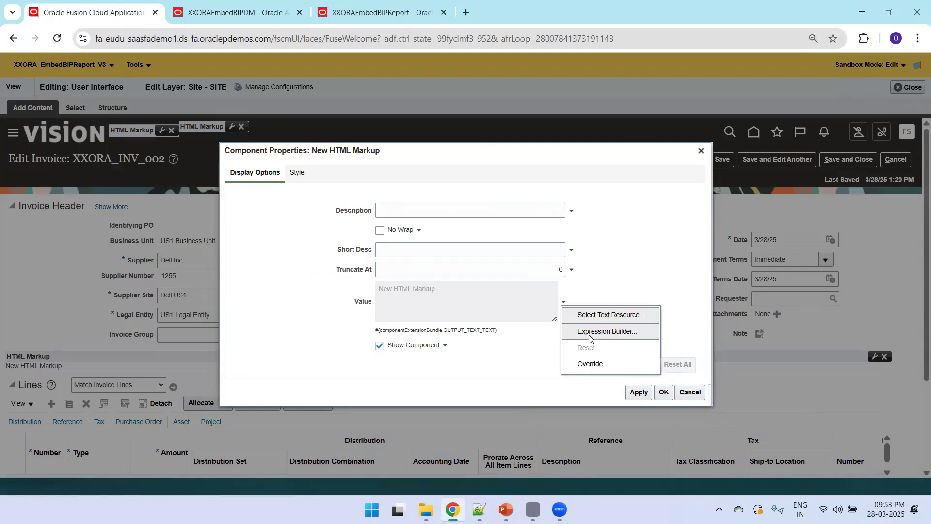
click(617, 332)
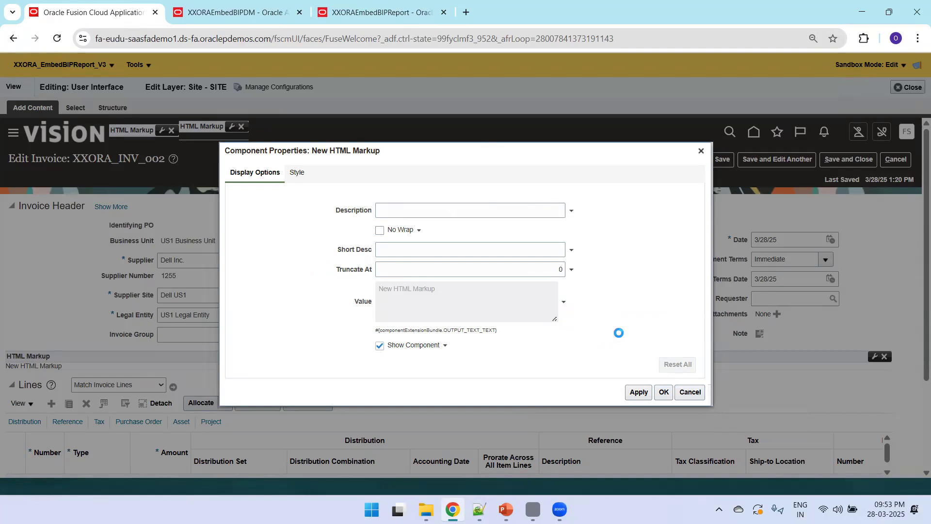
key(ctrl+a)
key(ctrl+v)
click(537, 330)
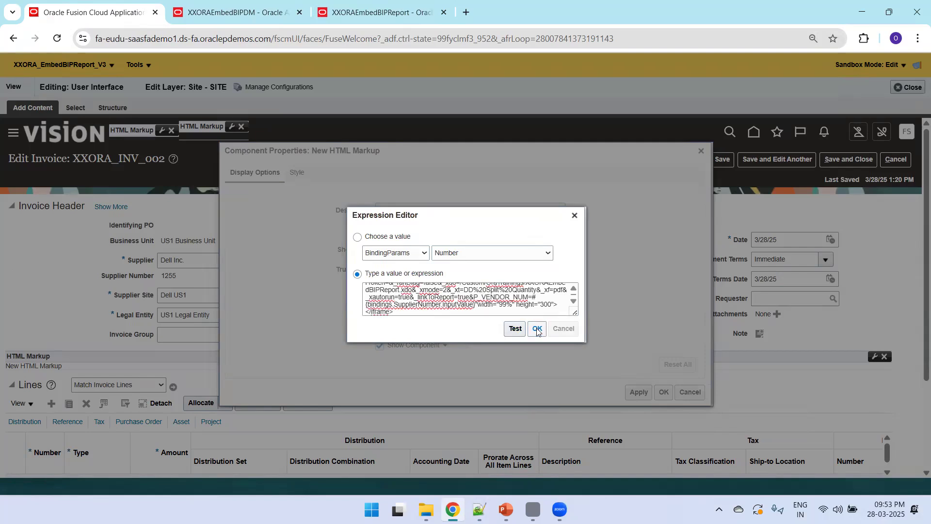
click(633, 390)
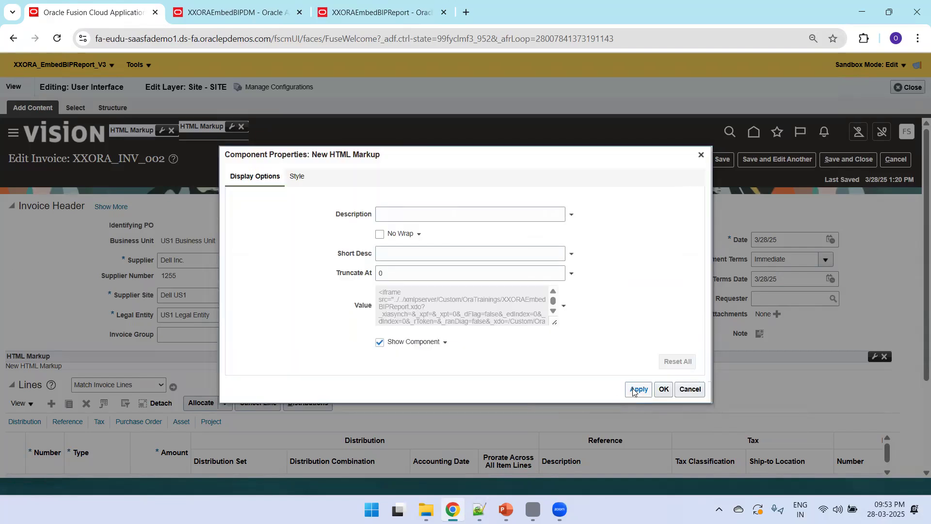
click(663, 389)
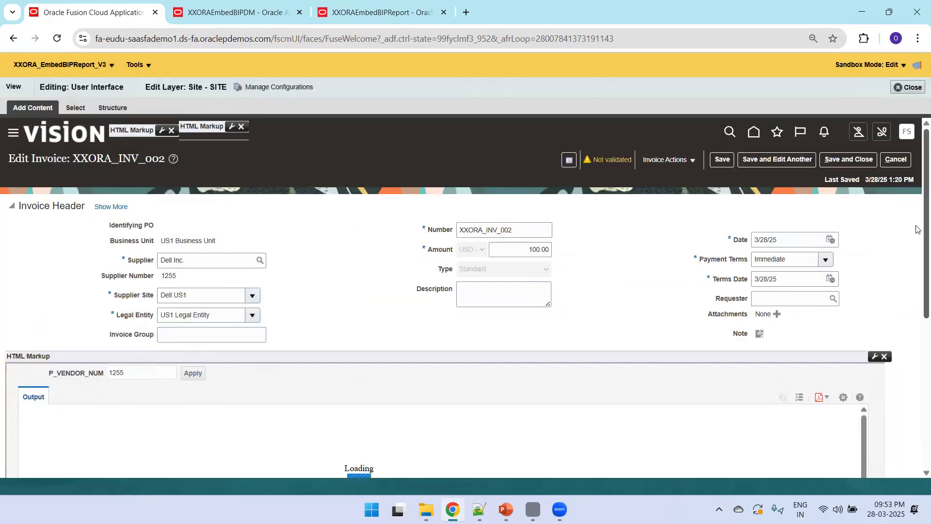
Step: Check the embedded report filtered to supplier 1255, then save and close XXORA_INV_002 and finish Manage Invoices
scroll(917, 250, down, 2)
scroll(917, 251, down, 2)
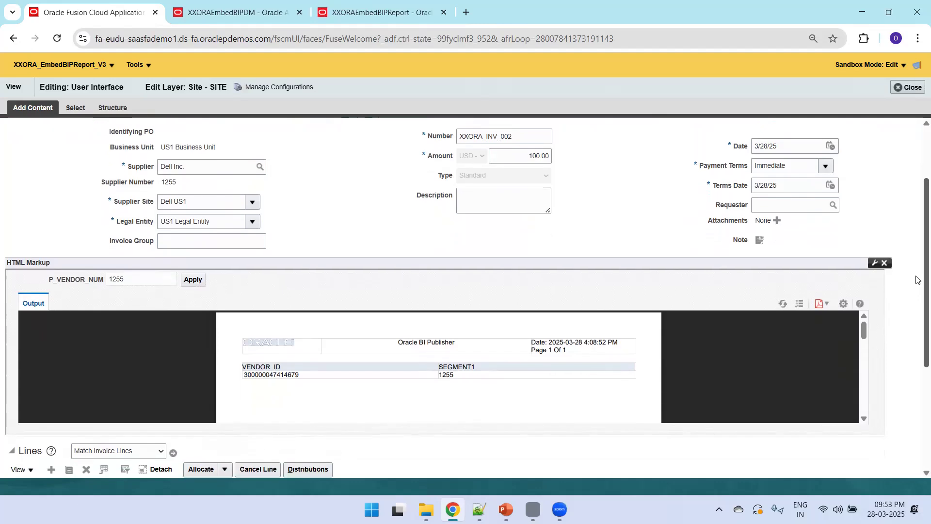
scroll(916, 280, up, 2)
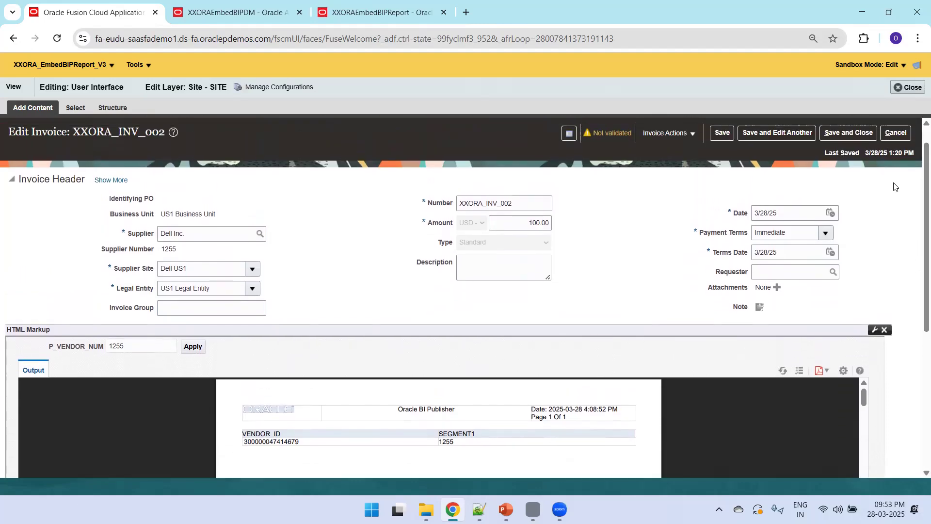
click(855, 131)
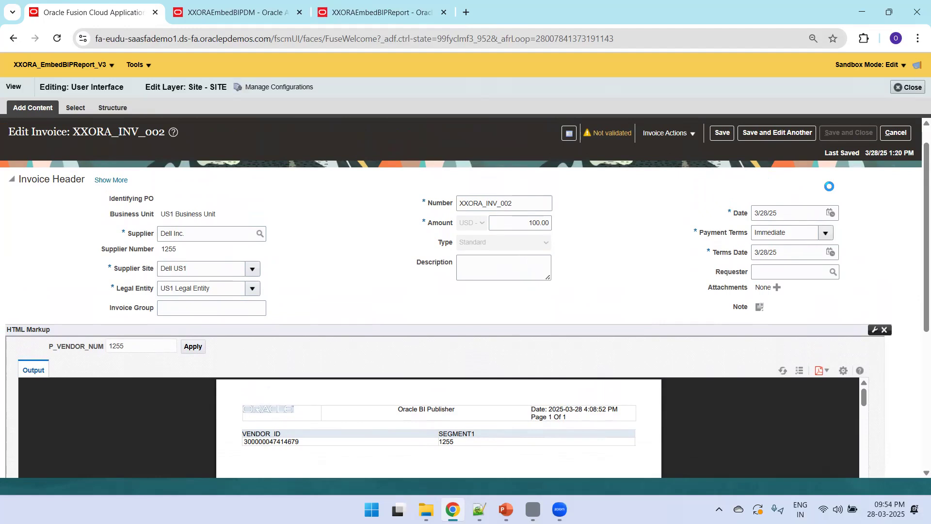
click(896, 139)
Step: Start a new invoice with Create Invoice from the Invoices workbench Tasks panel
click(905, 217)
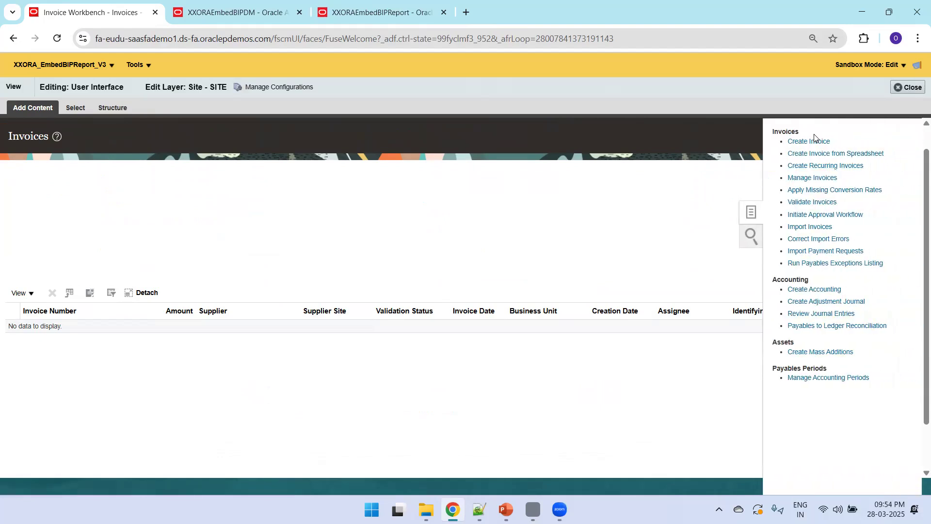
click(809, 141)
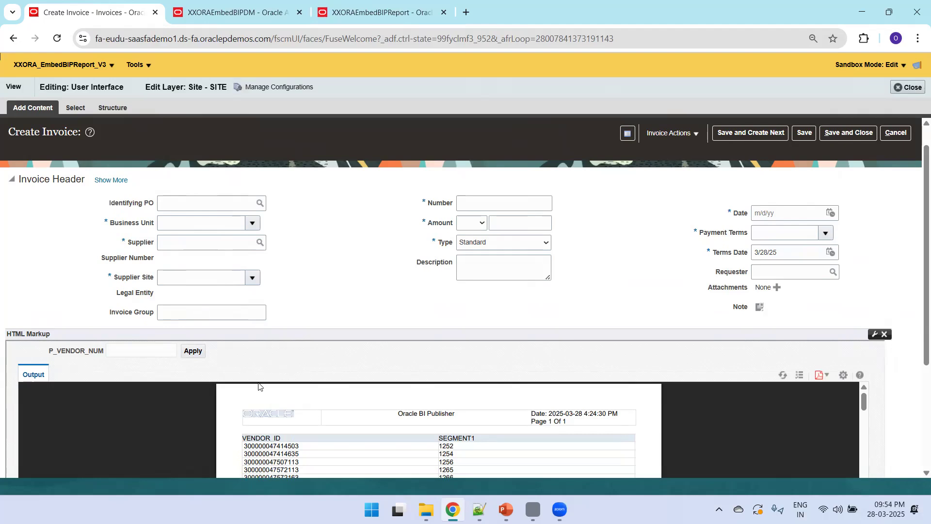
Step: Set Business Unit to US1 and search the Supplier field, choosing Building Management (supplier 1270)
click(205, 209)
key(Tab)
text(US1)
key(Tab)
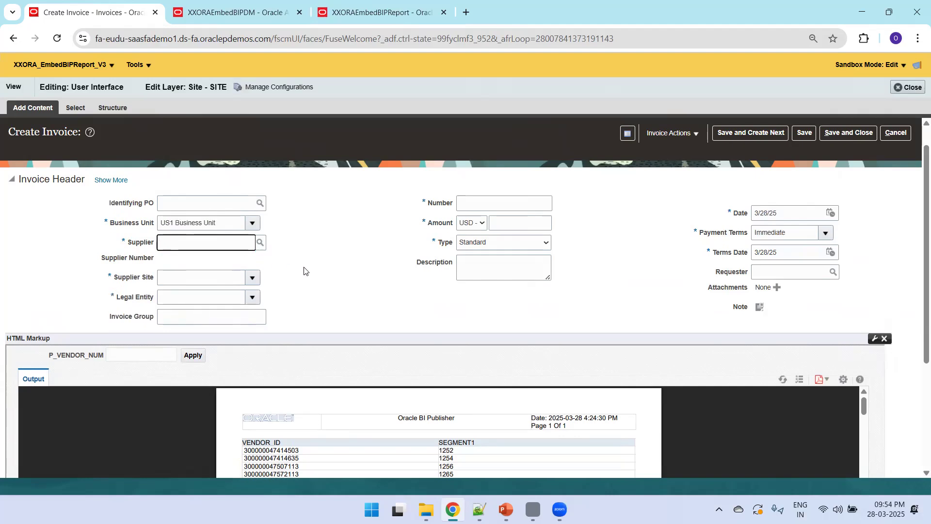
text(Bu)
key(Tab)
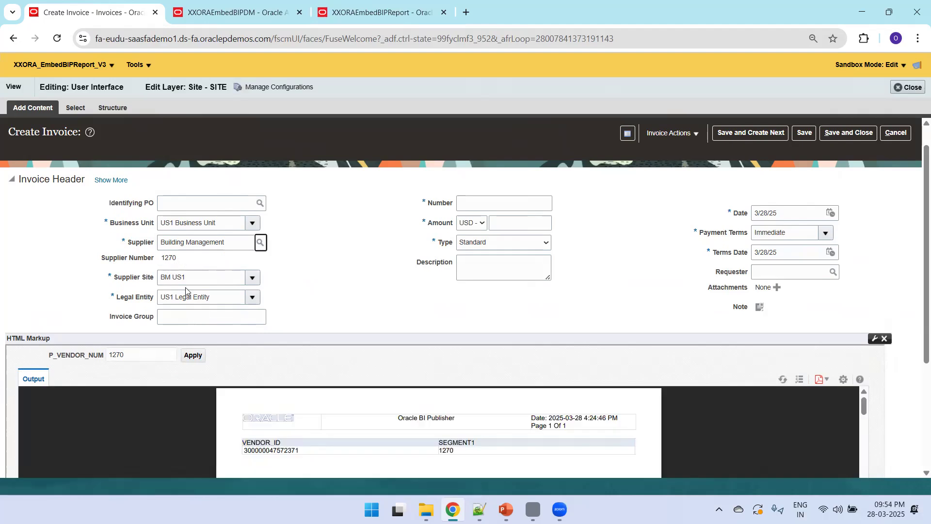
Step: Replace the supplier name Building Management with 'ABC Bank'
drag(238, 245, 132, 244)
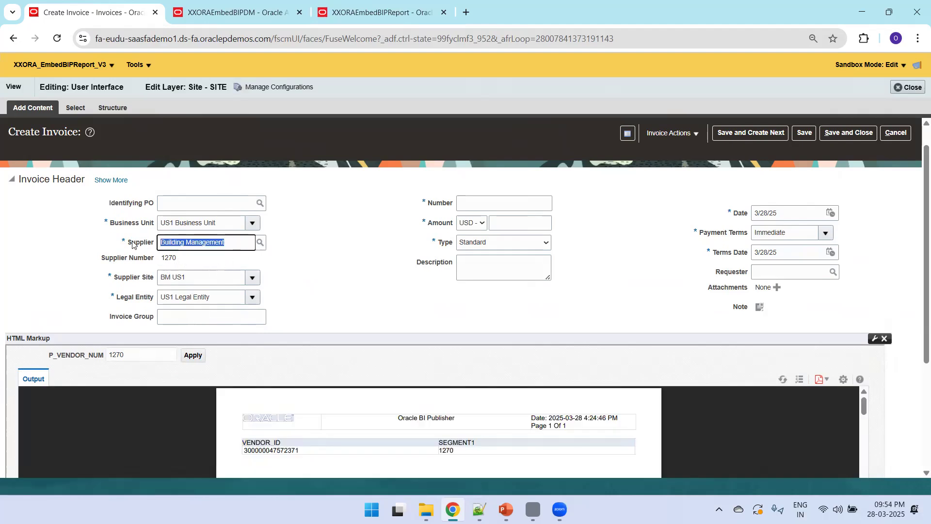
key(BackSpace)
text(ABC)
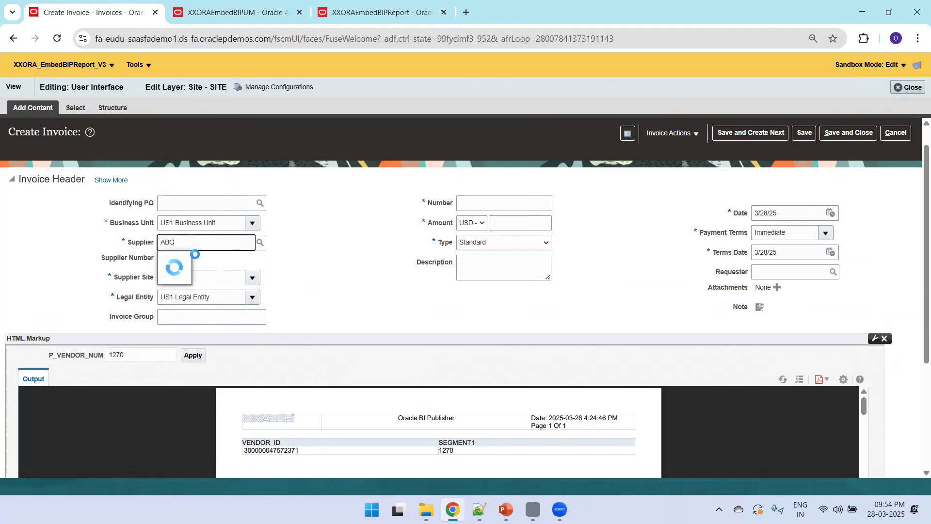
text( Bank)
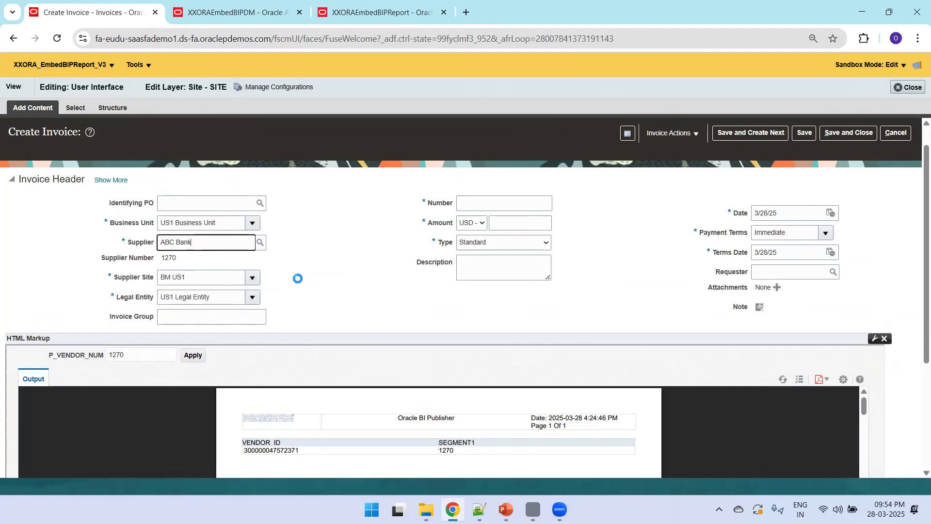